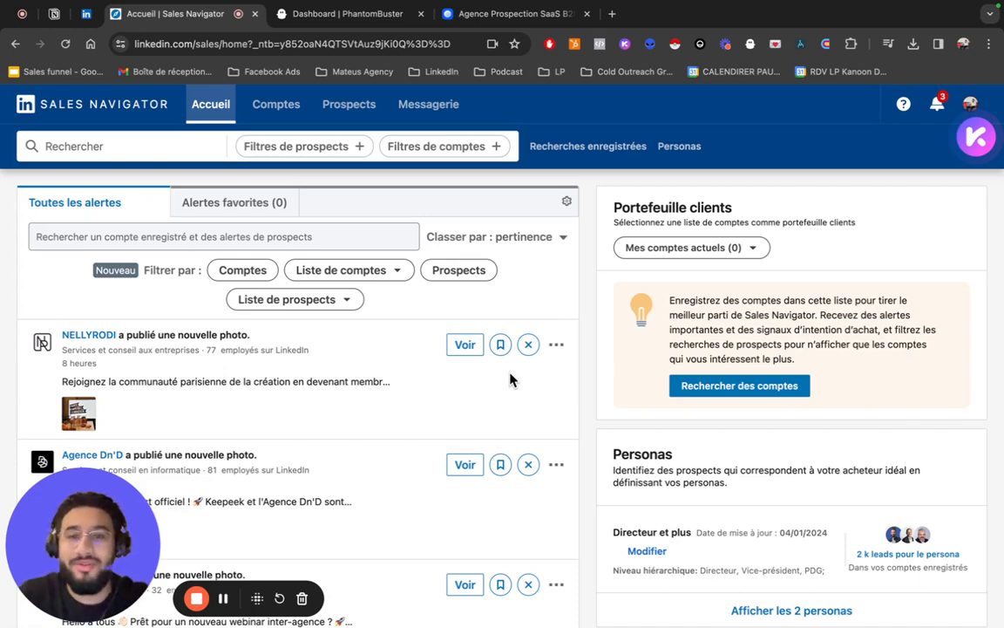
Start an account search and include the sector "Développement professionnel et coaching".
left_click(449, 146)
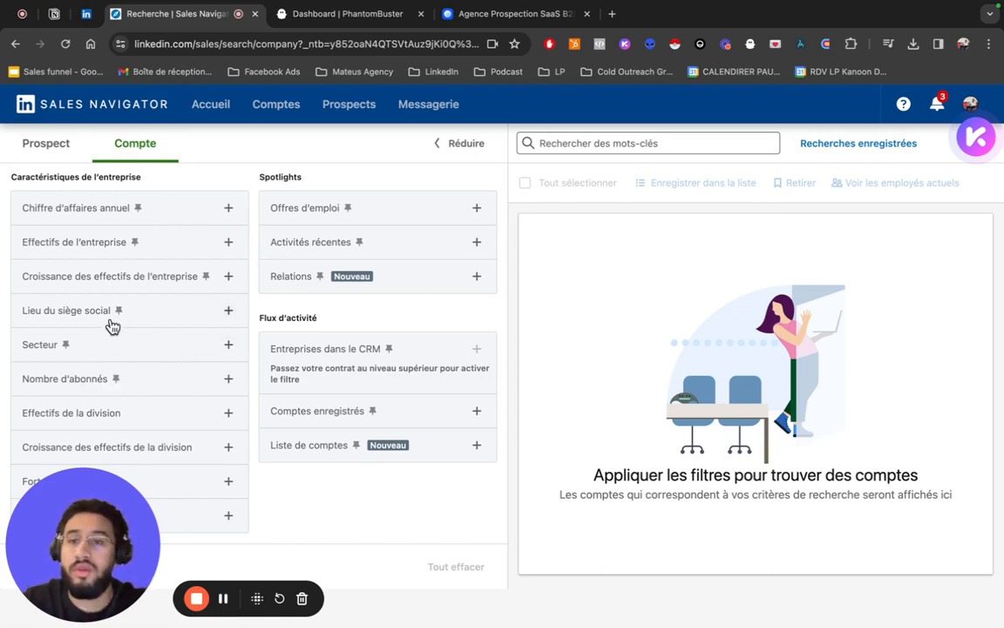
left_click(57, 347)
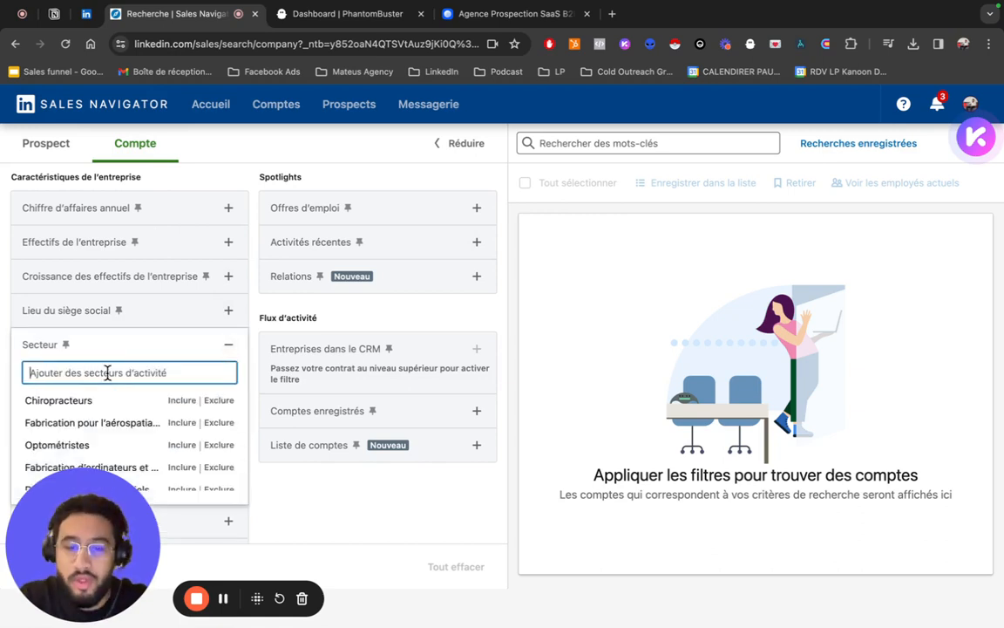
type("coachi")
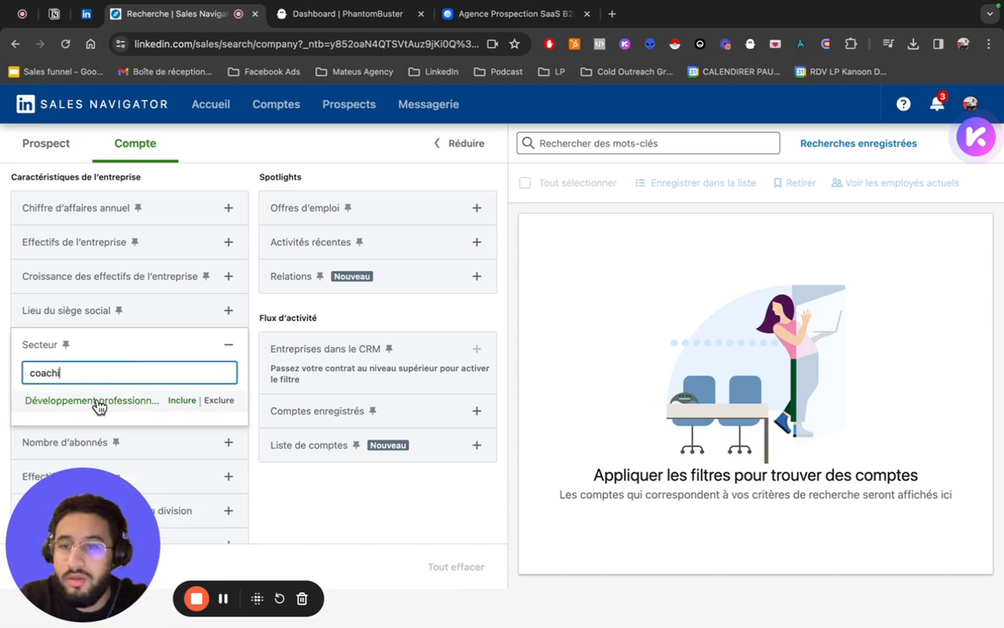
left_click(182, 400)
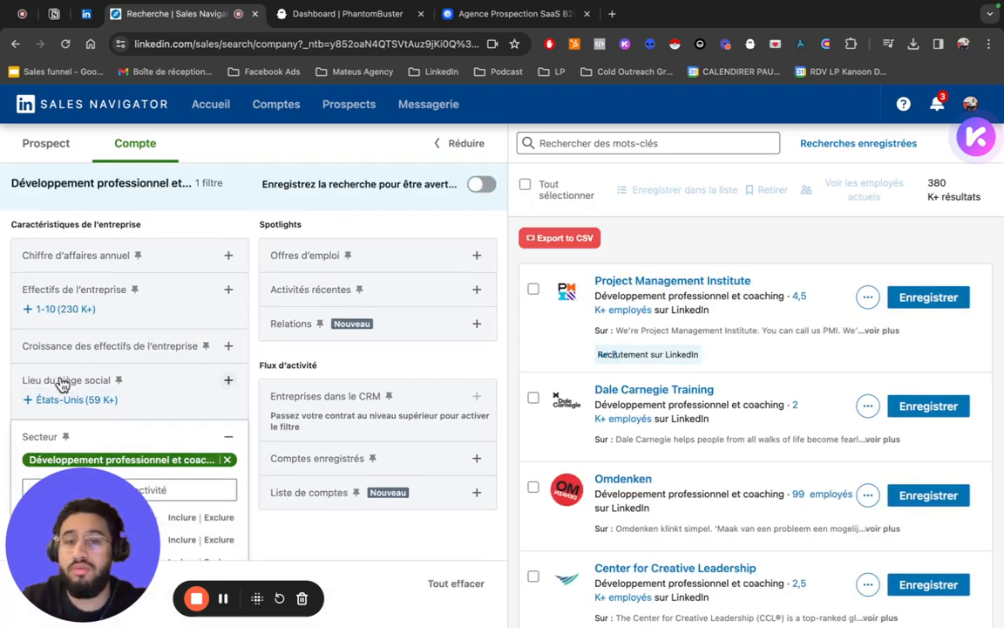
Restrict the account search to companies headquartered in France.
left_click(79, 380)
type("fra")
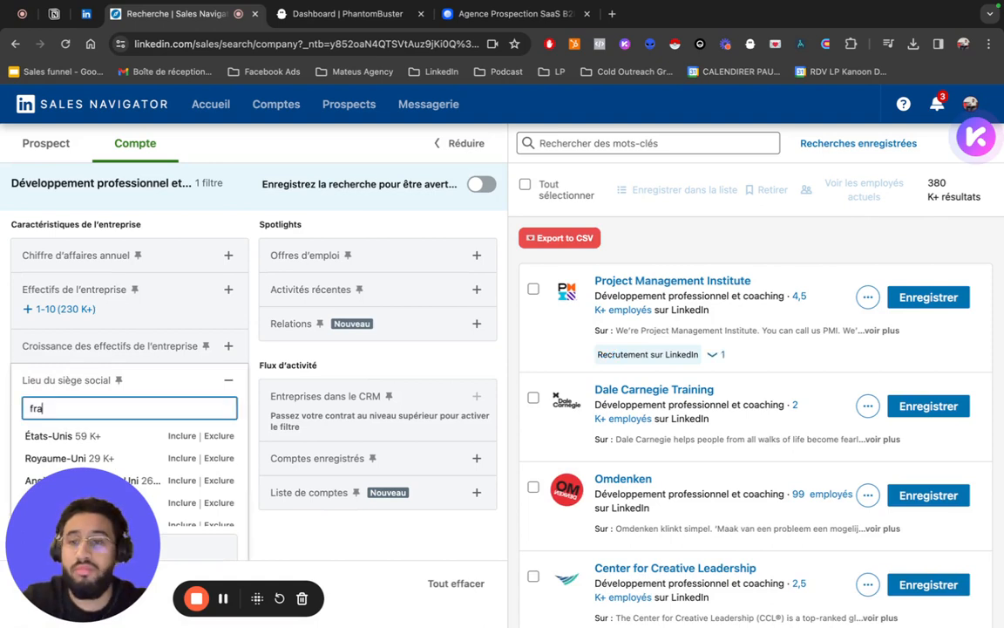
left_click(111, 435)
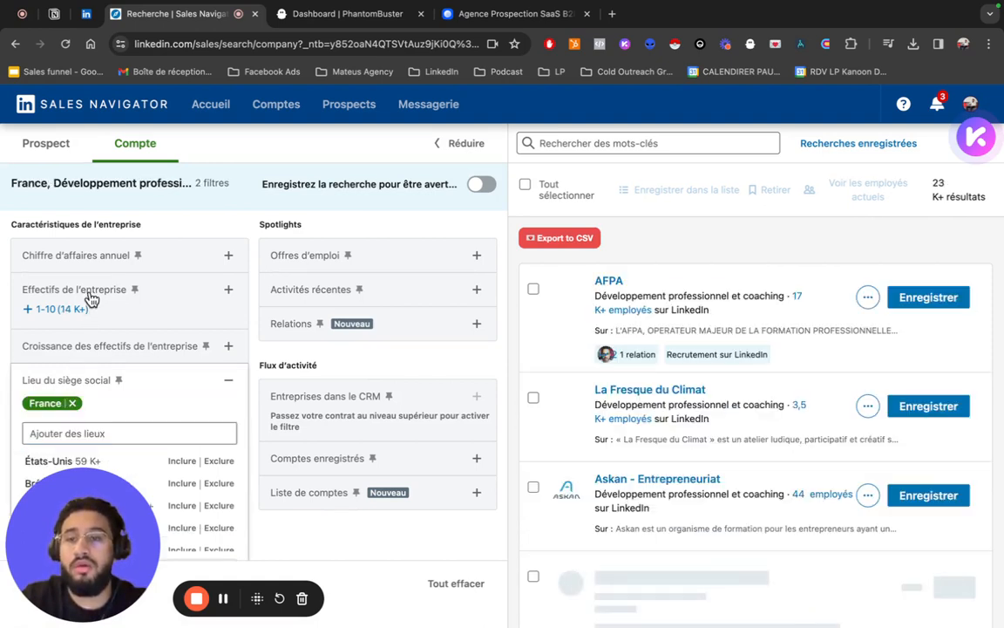
Filter the accounts by company headcount, including the 11-50 and 51-200 ranges.
left_click(89, 293)
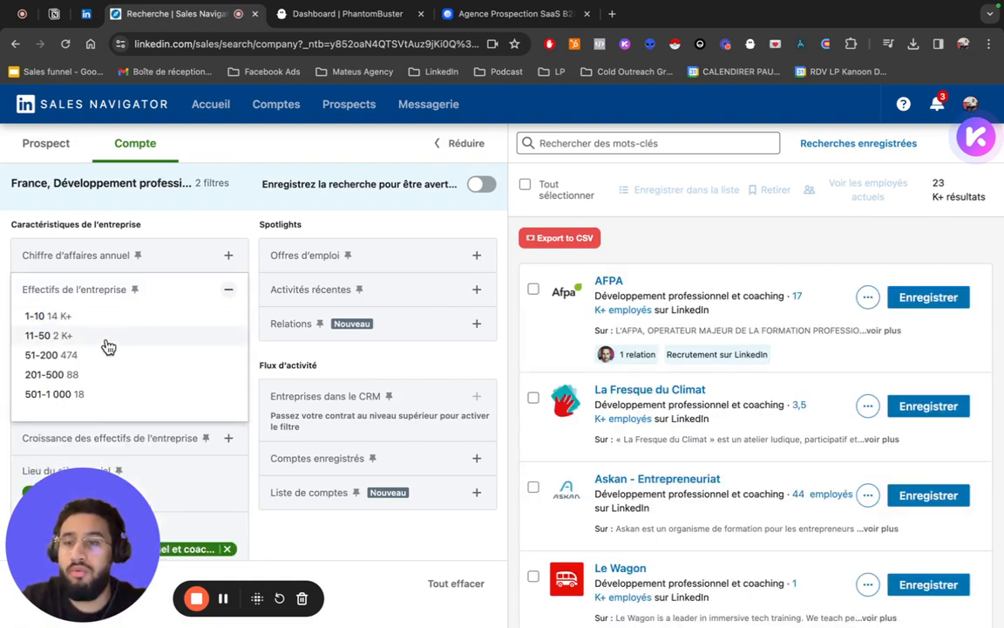
left_click(104, 340)
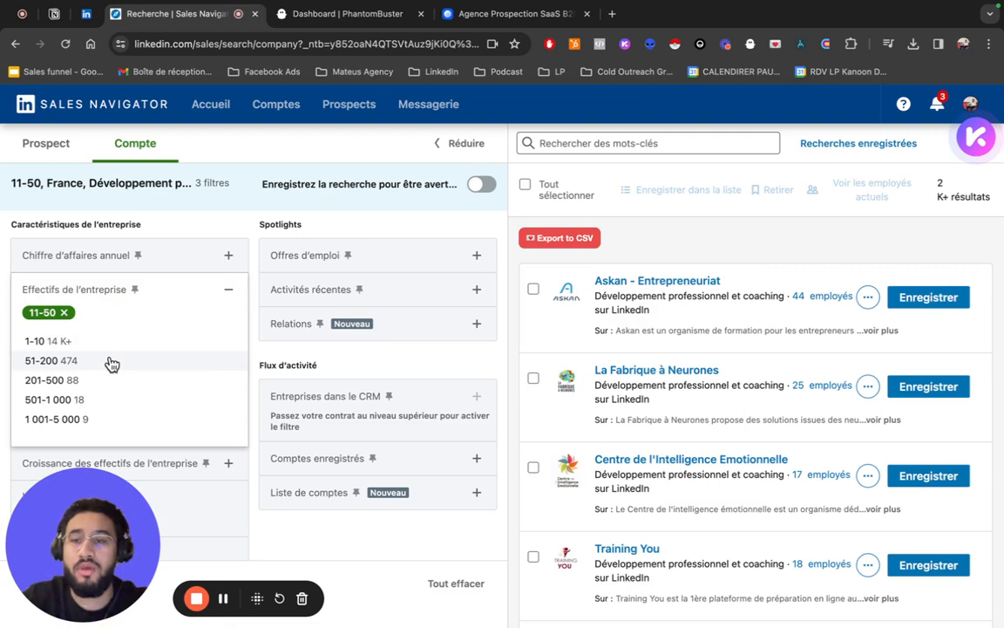
left_click(112, 360)
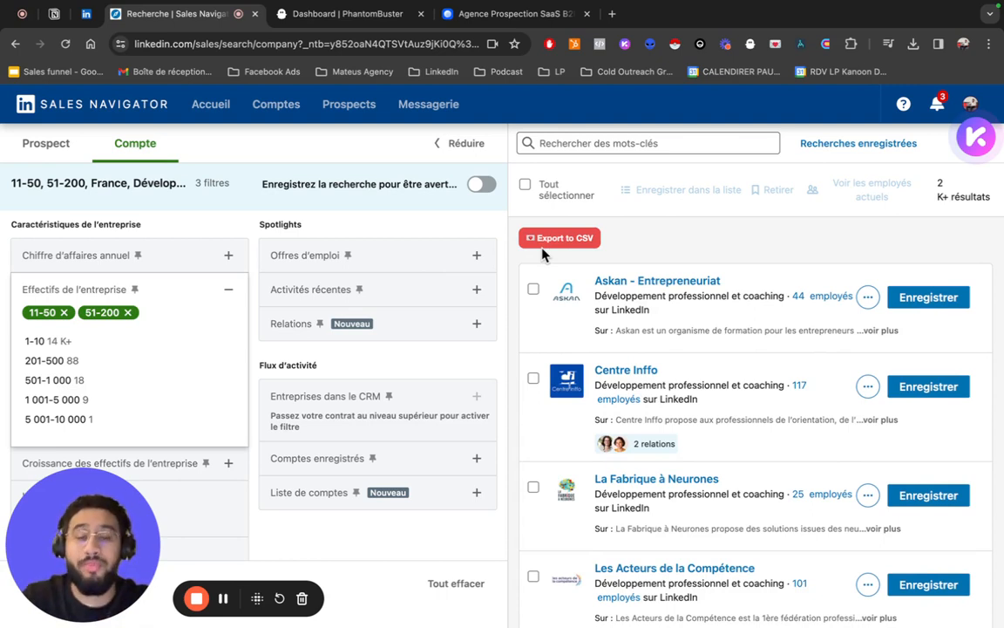
Select all accounts on the first results page and save them to a new account list named "Org formation".
scroll(558, 297, "down", 4)
scroll(568, 331, "up", 4)
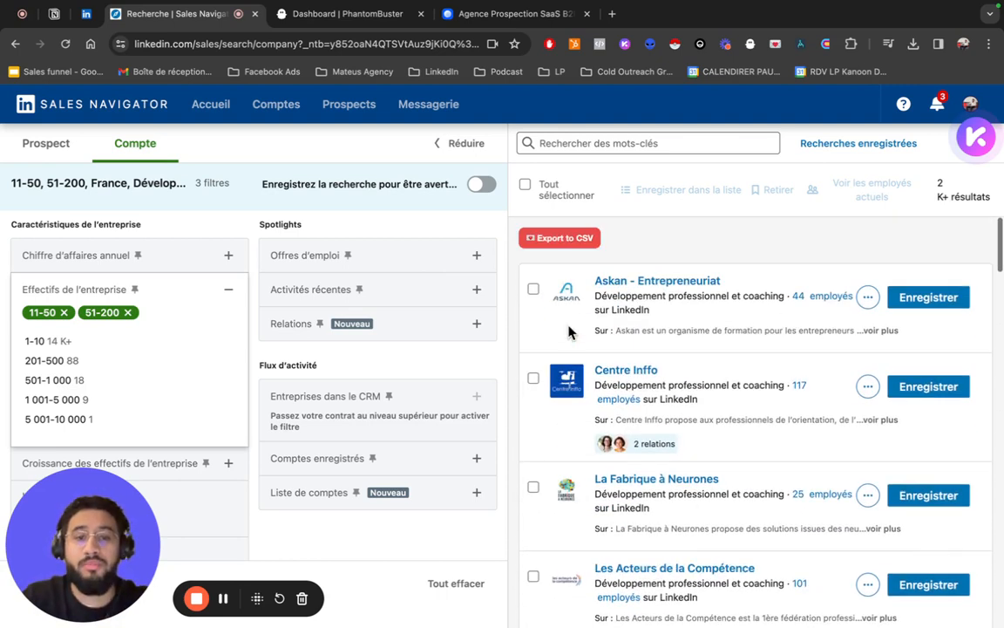
left_click(526, 186)
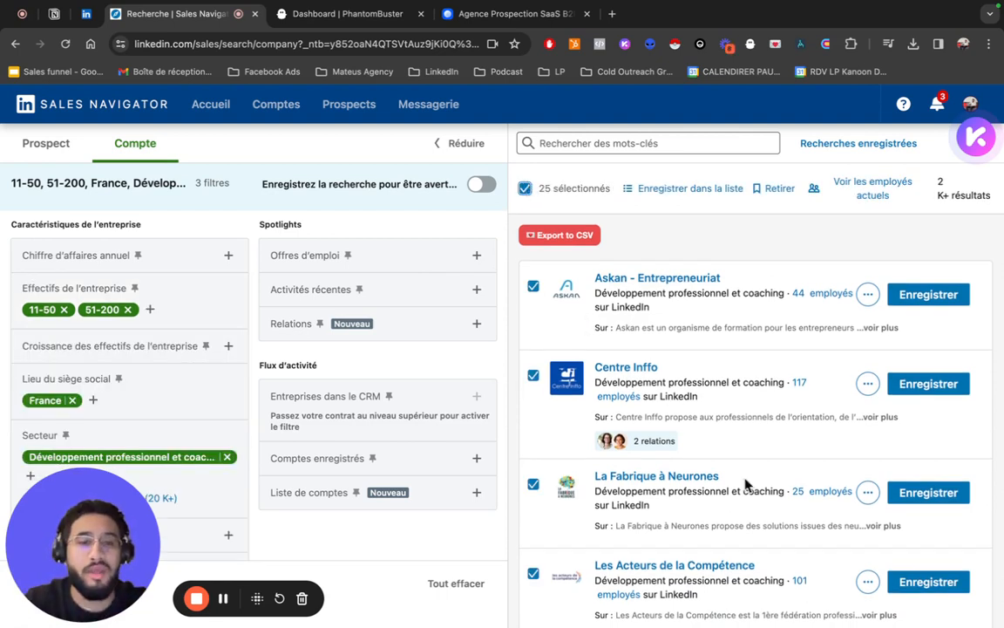
scroll(723, 541, "down", 4)
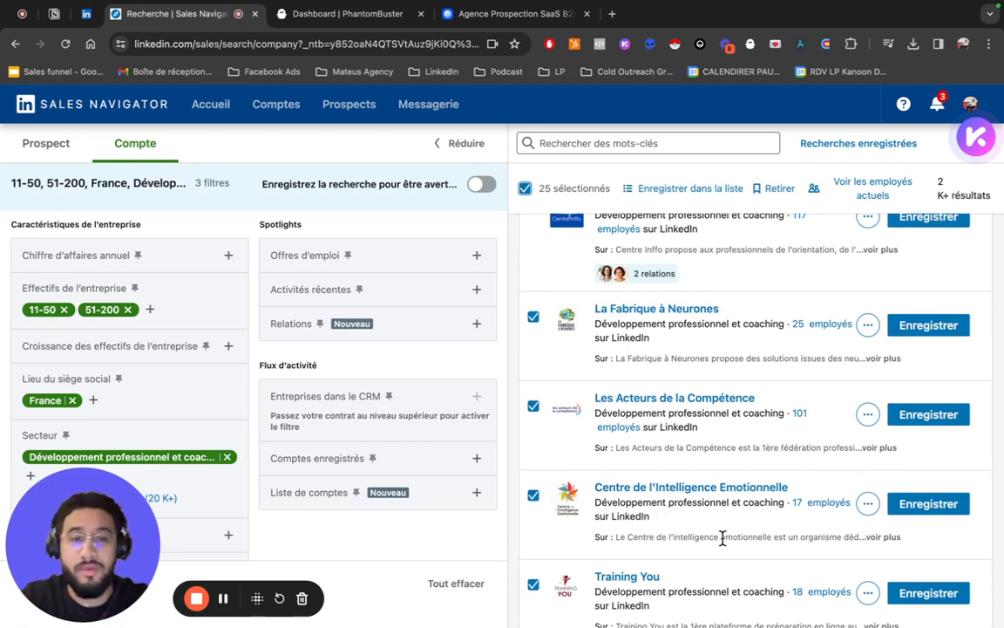
scroll(722, 538, "up", 4)
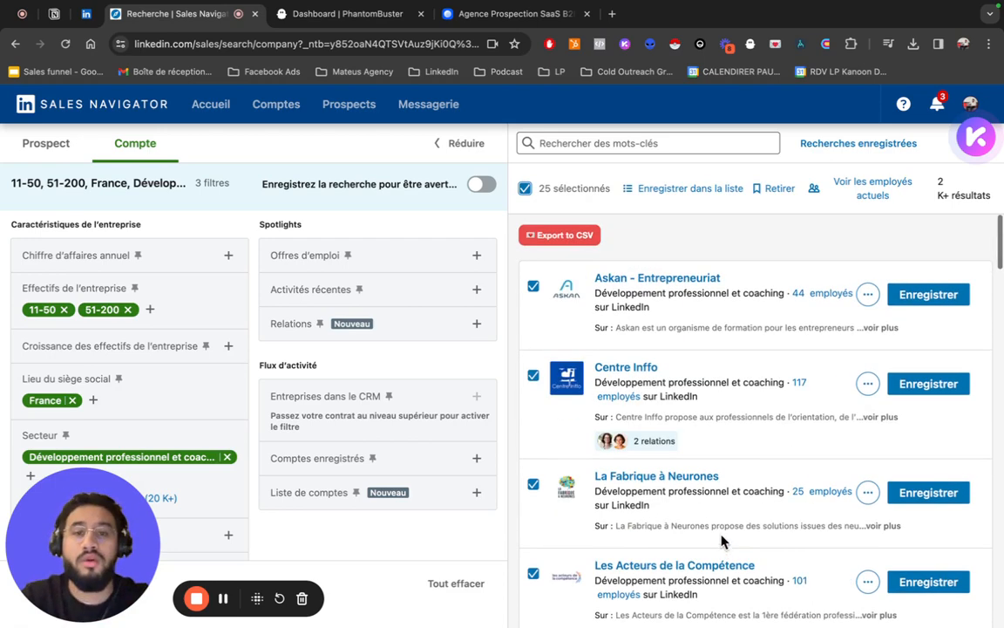
left_click(686, 194)
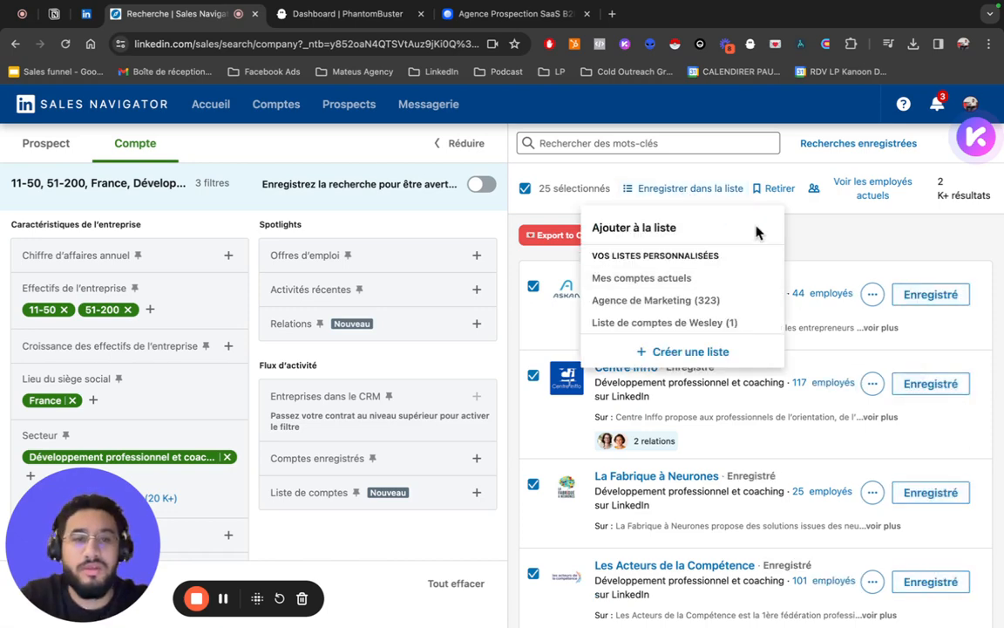
left_click(704, 349)
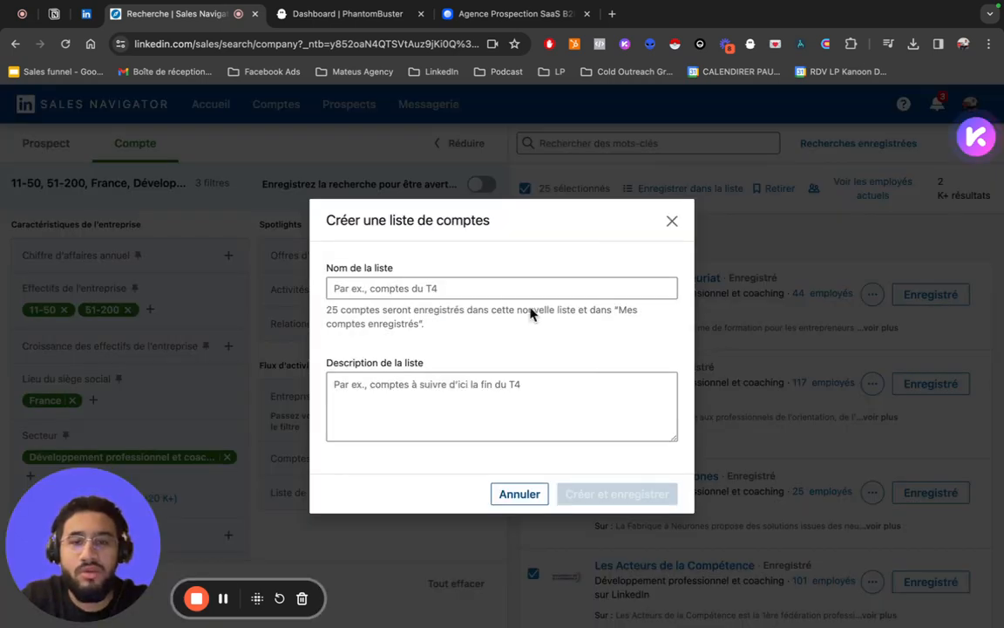
left_click(505, 290)
type("O")
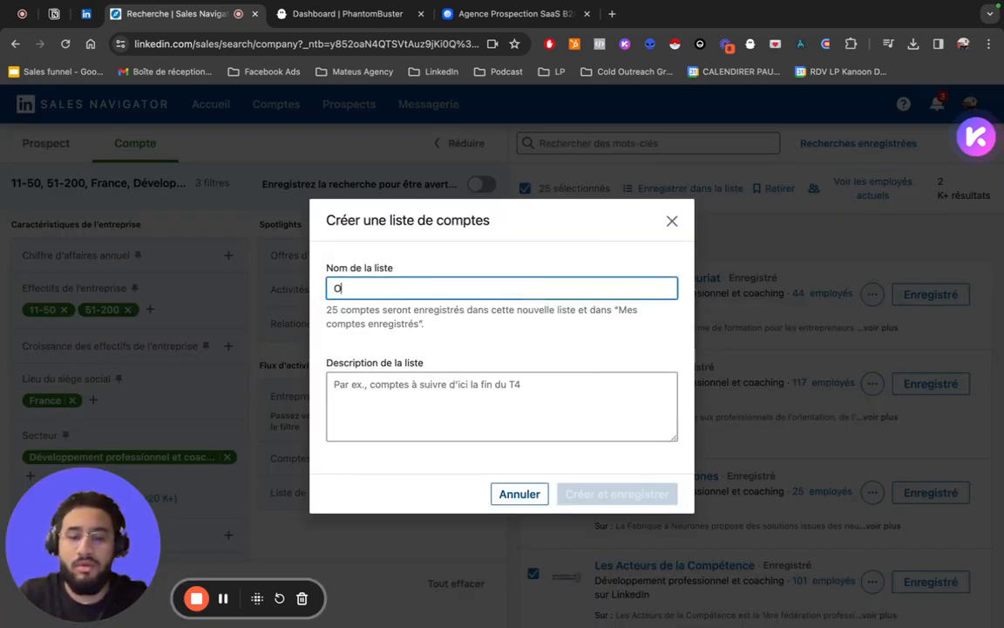
type("rg formation")
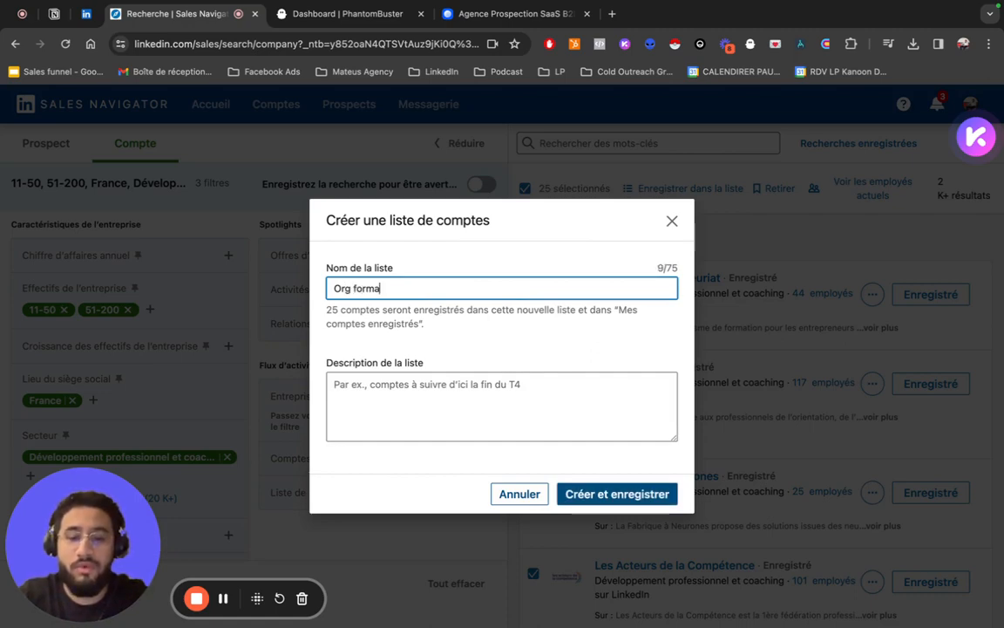
left_click(628, 494)
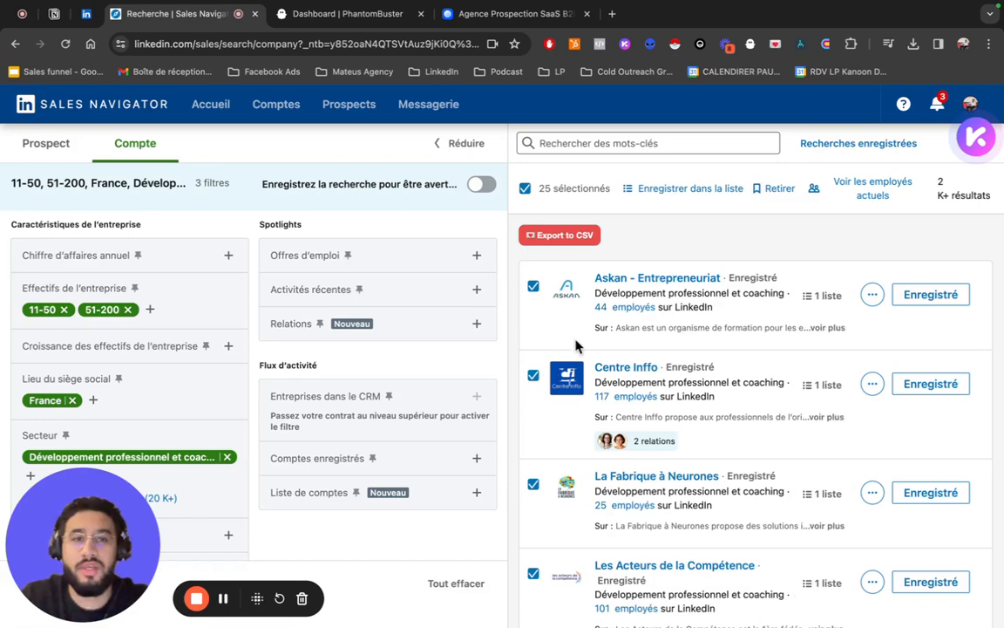
Go to page 2 of the account results and add all its accounts to the "Org formation" list.
scroll(616, 433, "down", 10)
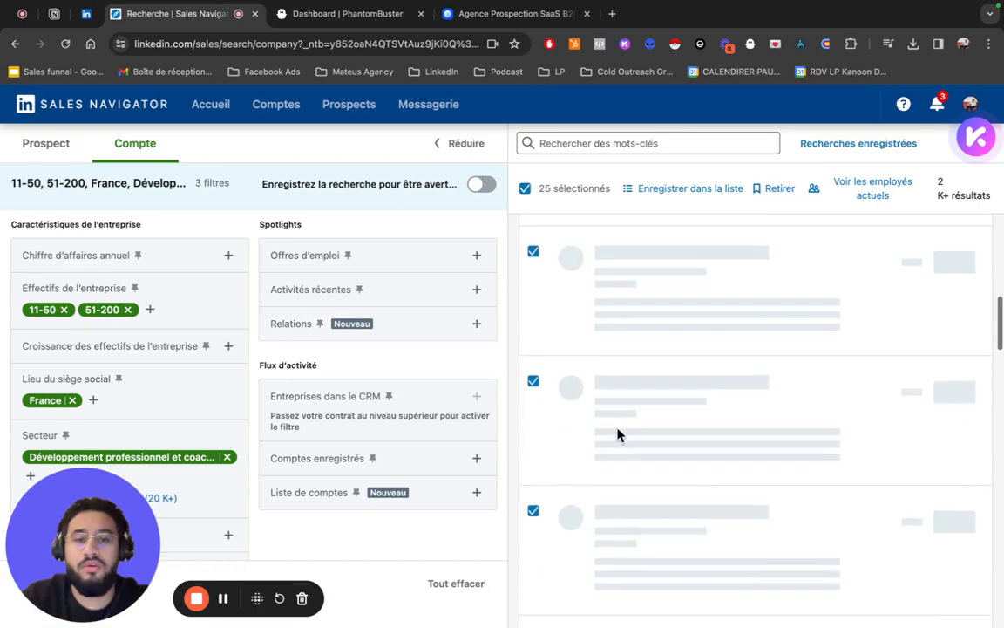
scroll(633, 506, "down", 10)
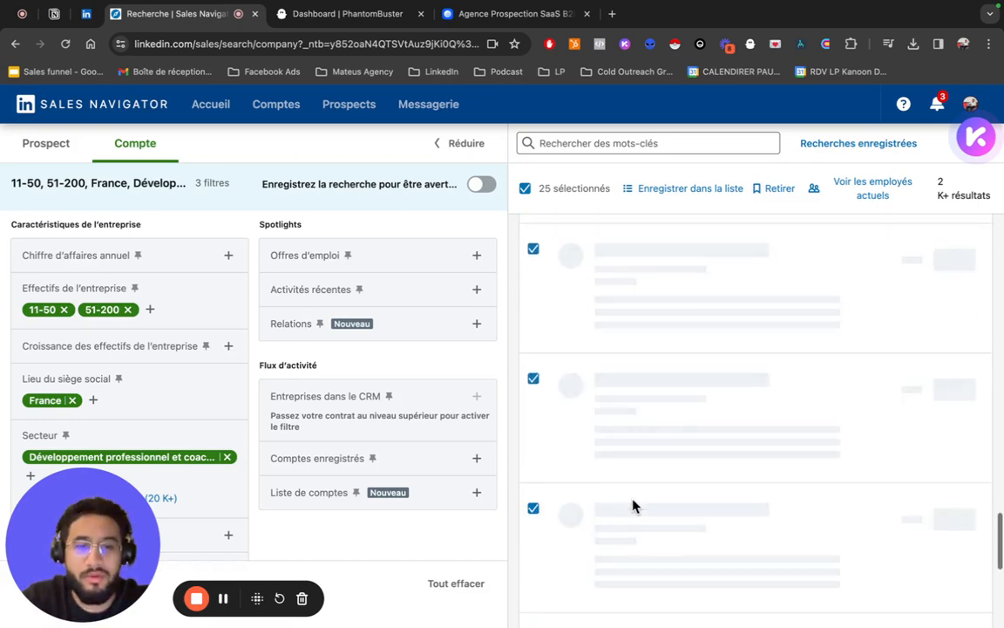
scroll(659, 593, "down", 5)
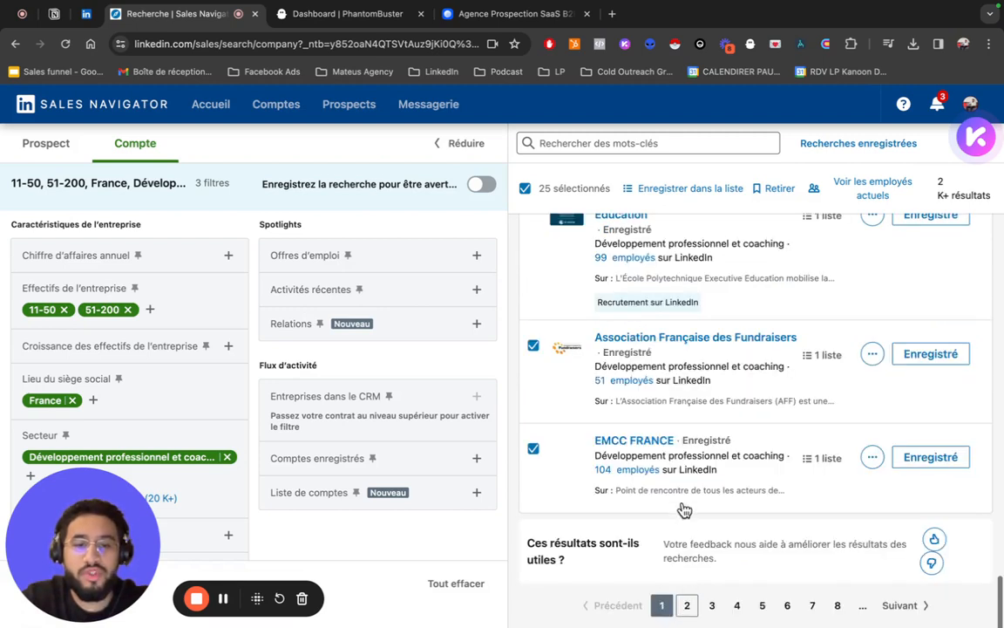
left_click(687, 605)
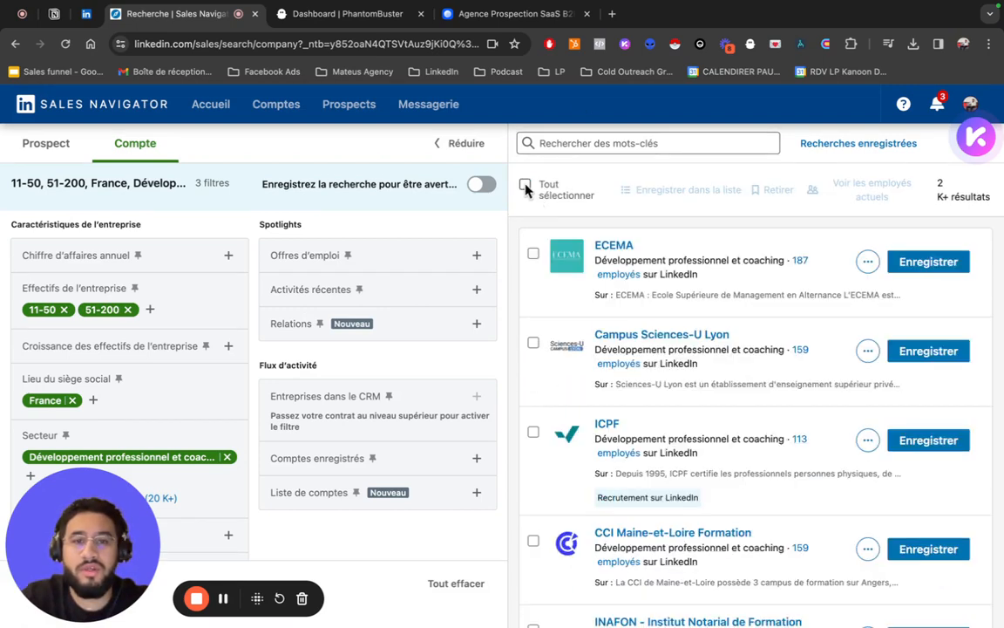
left_click(526, 186)
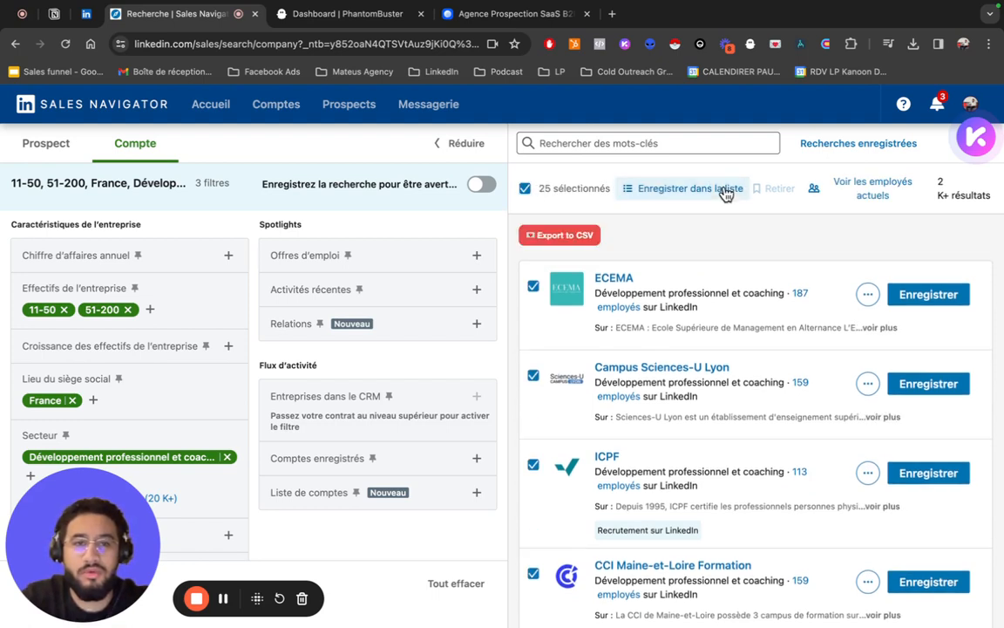
left_click(723, 189)
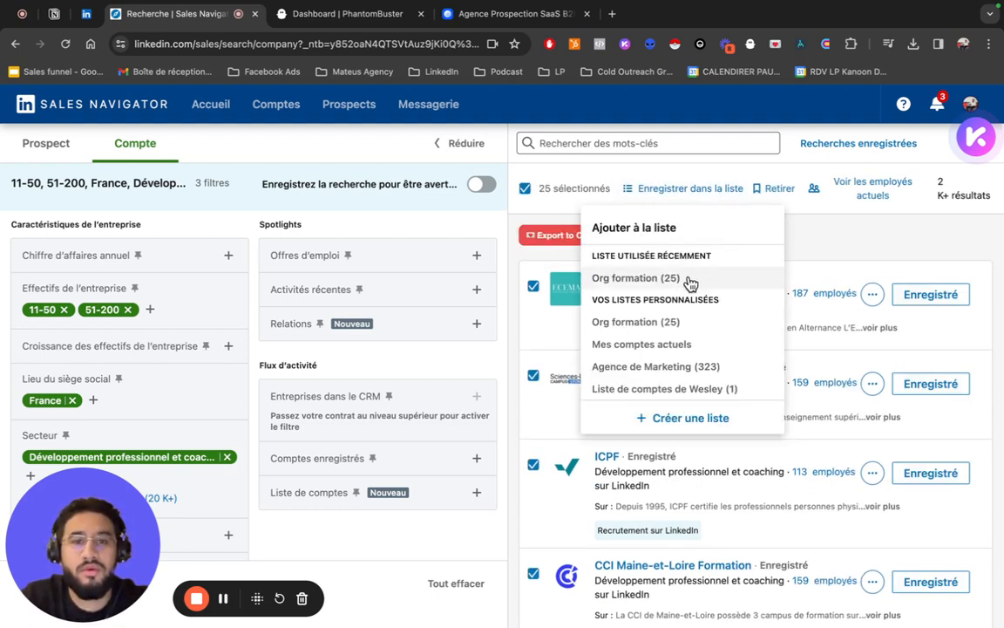
left_click(691, 281)
left_click(876, 223)
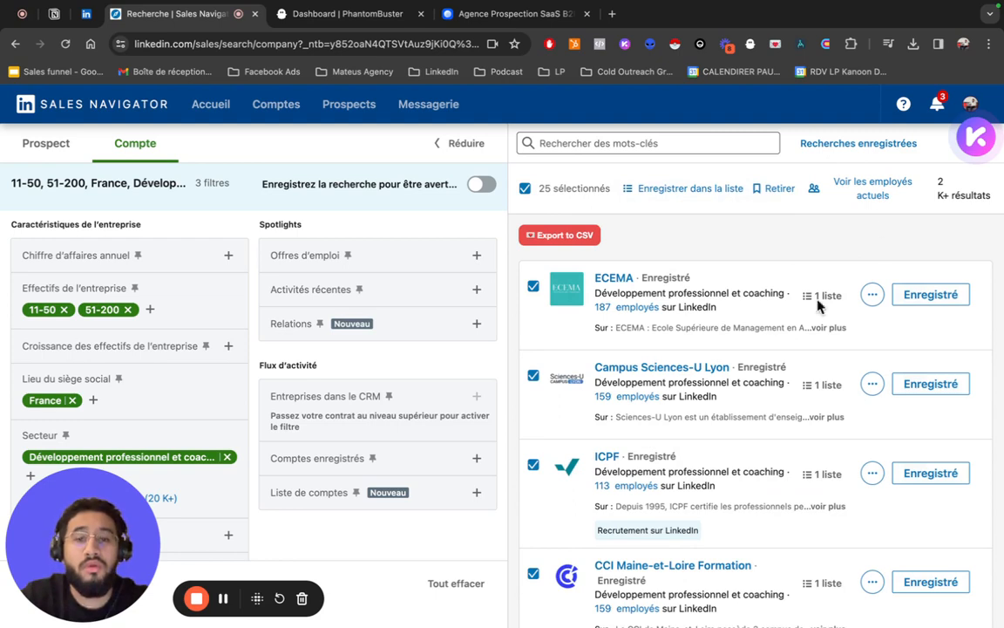
Switch to the prospect search, expand its filters and clear all the filters carried over from the account search.
left_click(63, 149)
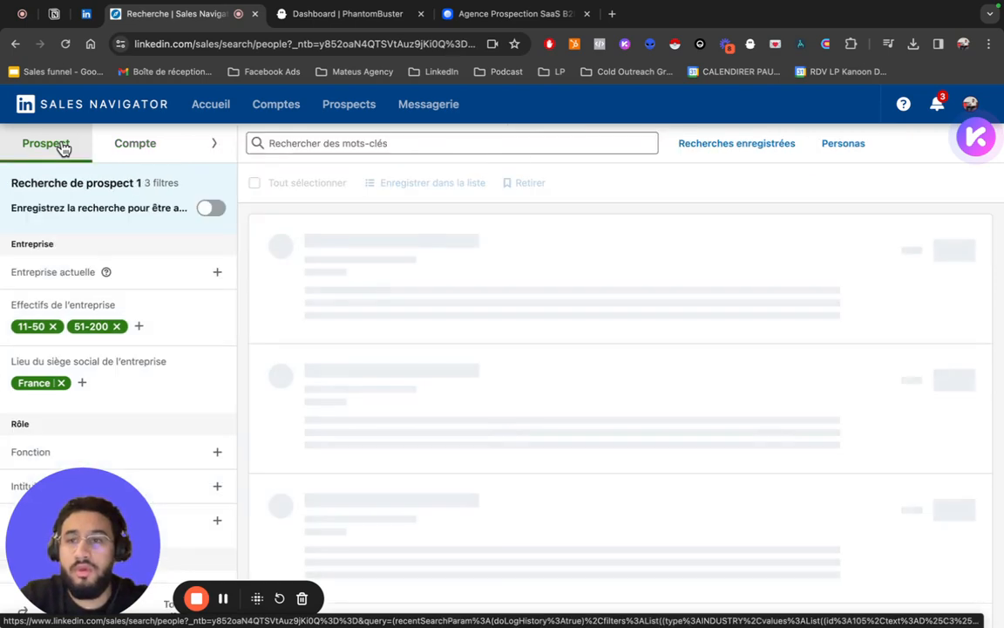
left_click(217, 144)
left_click_drag(46, 582, 254, 465)
scroll(148, 547, "down", 5)
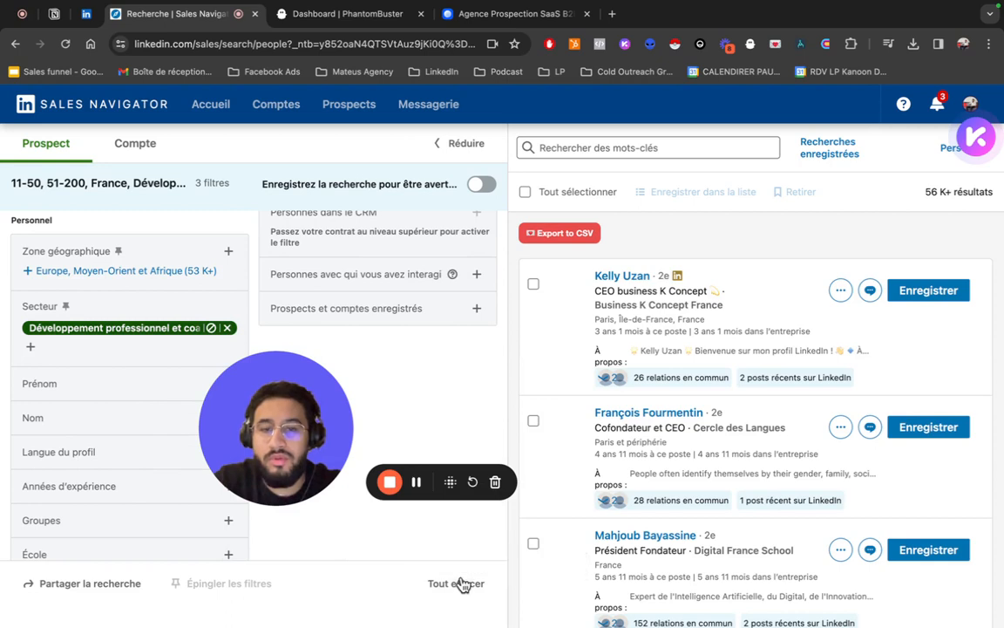
left_click(406, 591)
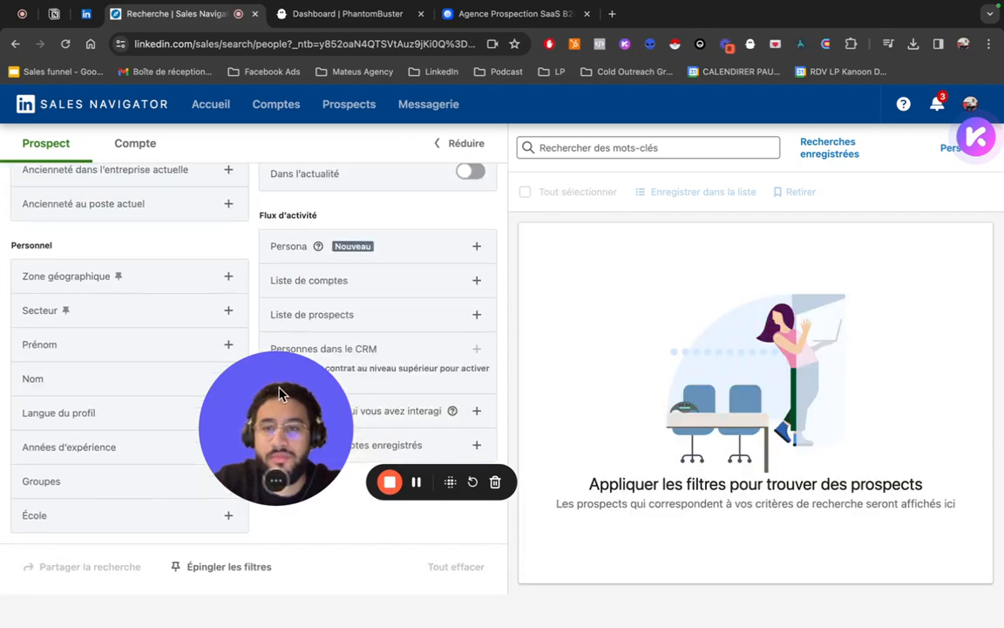
Filter the prospects by the account list "Org formation".
left_click_drag(269, 471, 83, 425)
scroll(329, 303, "up", 3)
scroll(323, 383, "down", 1)
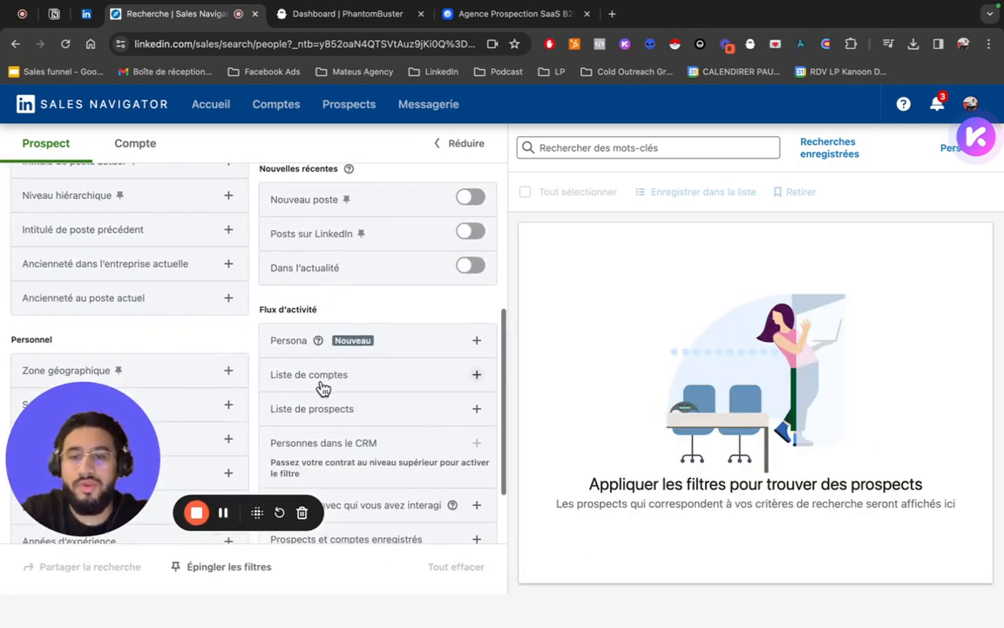
left_click(324, 378)
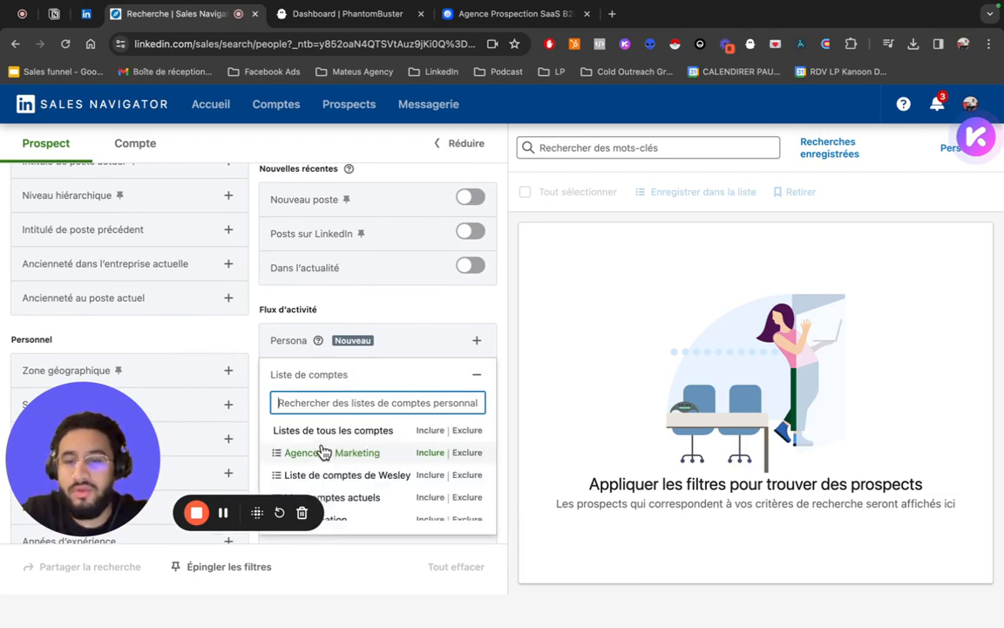
scroll(347, 499, "down", 1)
left_click(345, 516)
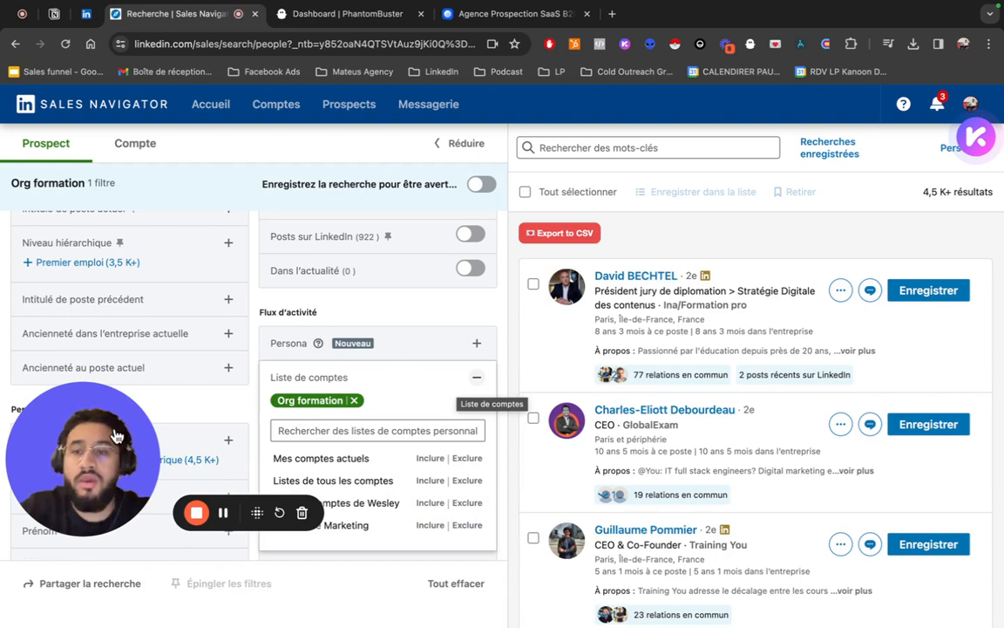
Add "CE" as a current job title filter for the prospects.
left_click_drag(105, 460, 105, 542)
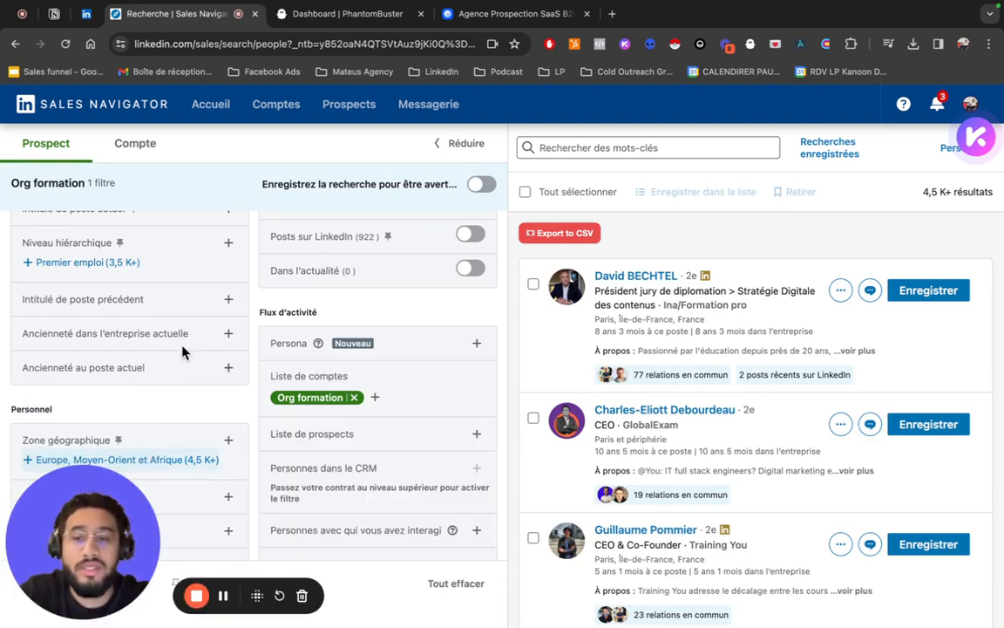
scroll(190, 343, "up", 3)
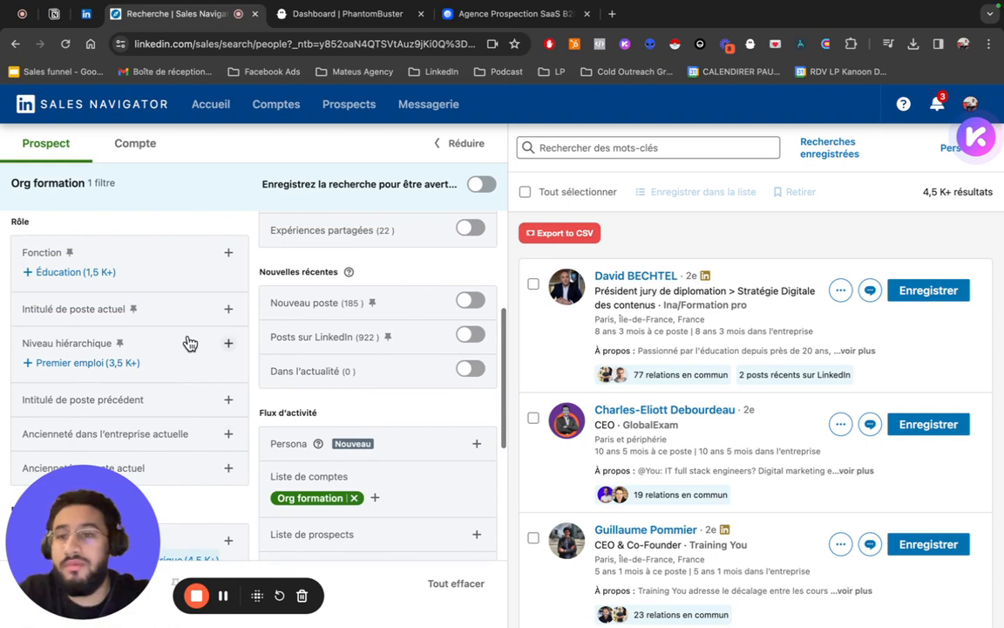
left_click(92, 312)
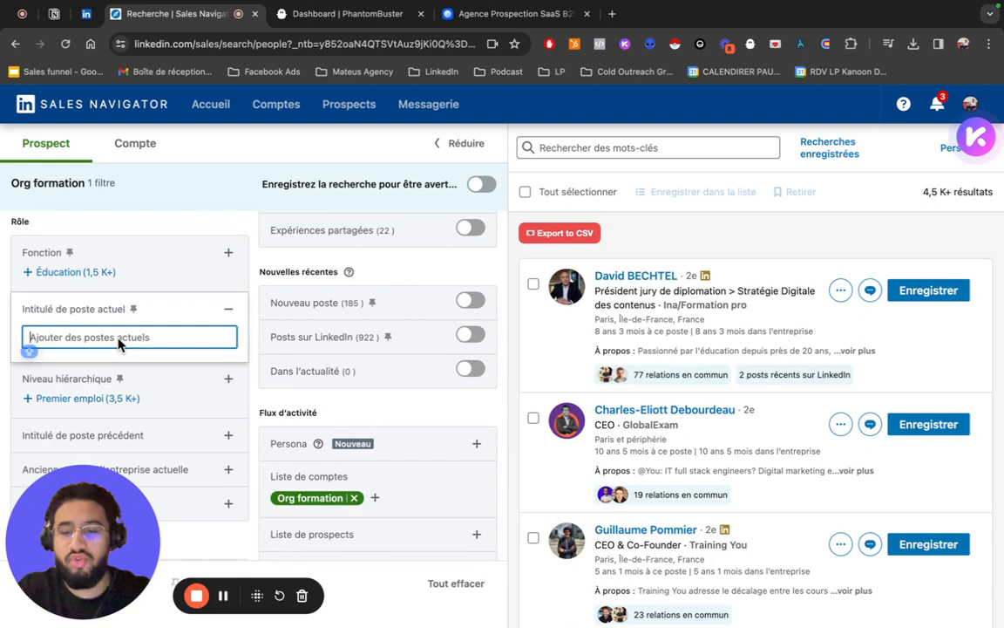
type("CE")
key("Return")
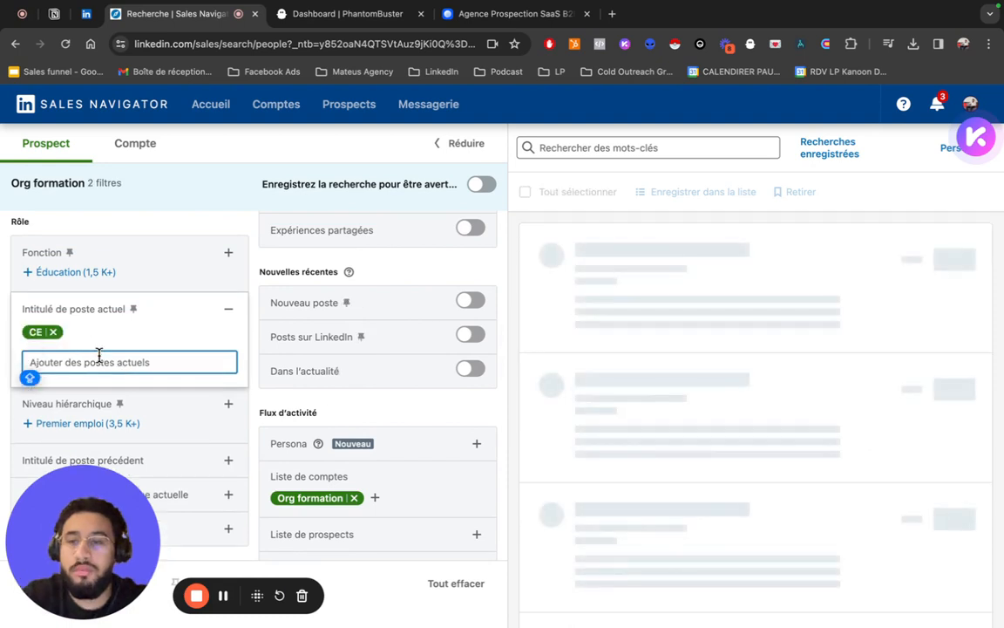
Replace the "CE" current job title filter with CEO and add Founder, Fondateur, Fondatrice and Head of Sales.
left_click(53, 333)
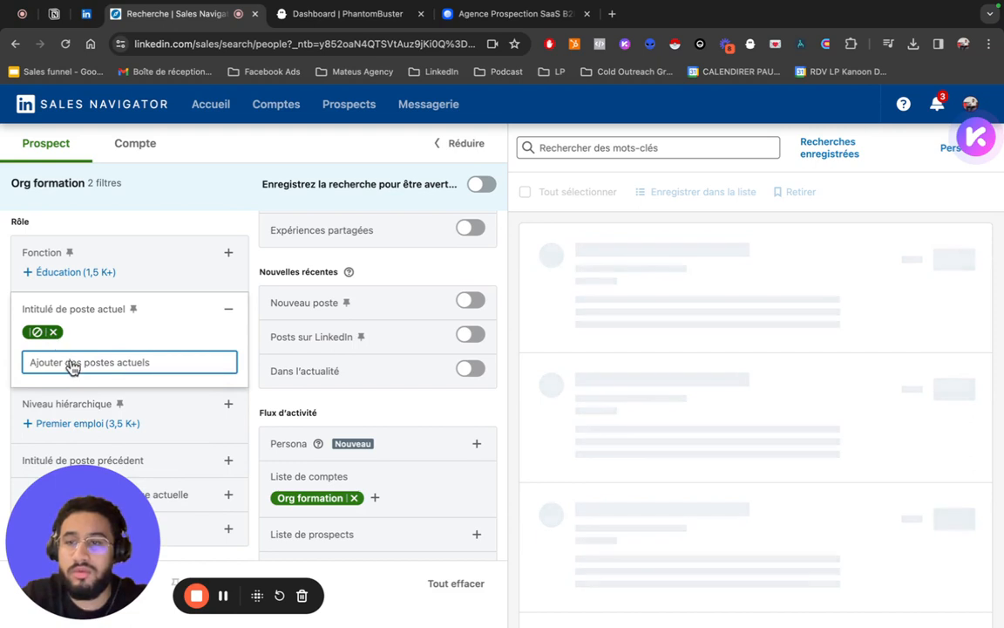
left_click(112, 337)
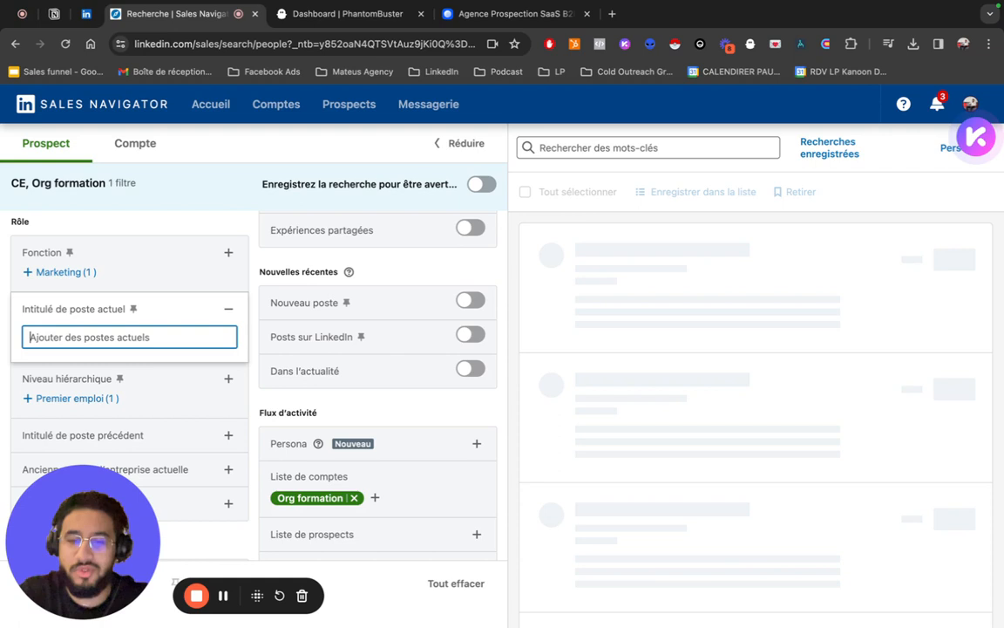
type("CEO")
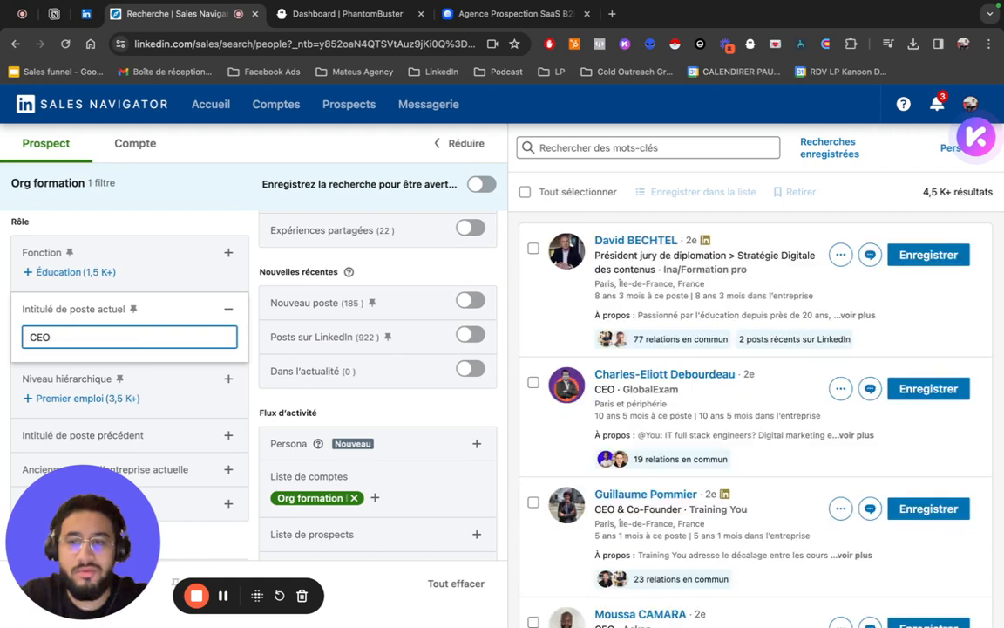
key("Return")
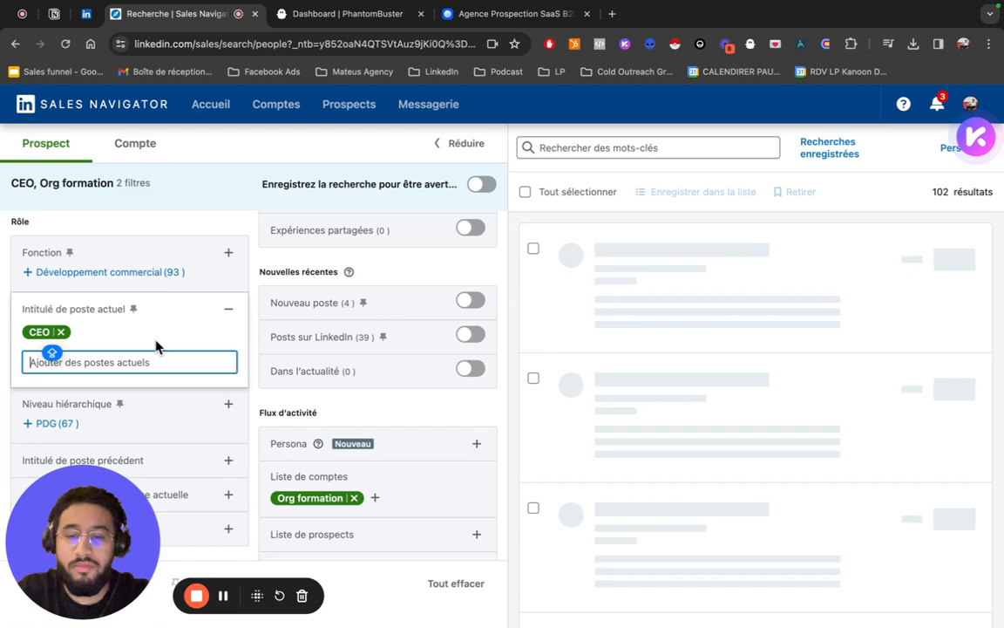
type("Found")
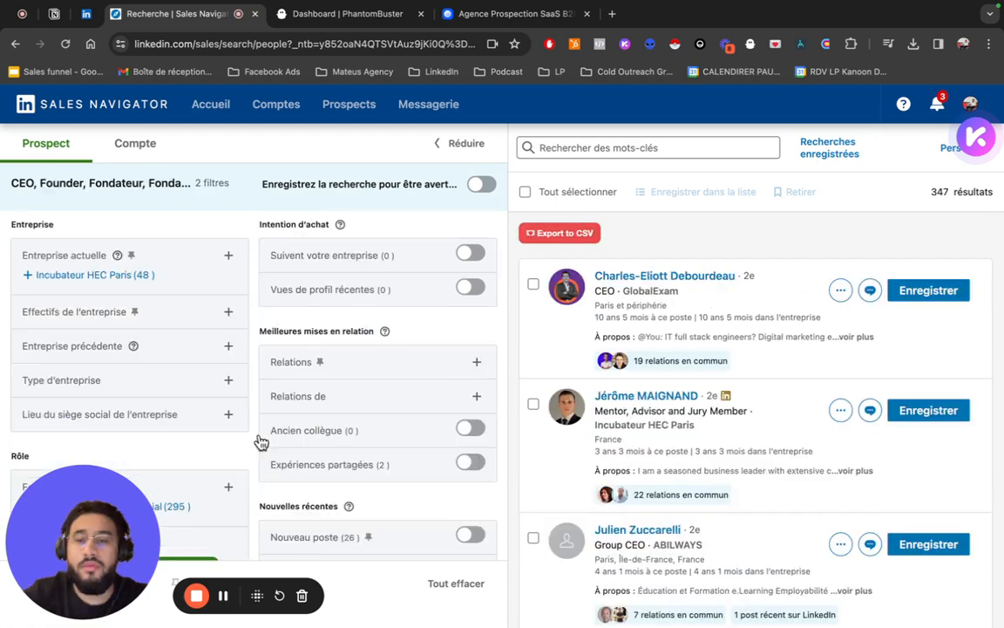
Add "Head of Marketing" to the current job title filter.
scroll(144, 436, "down", 3)
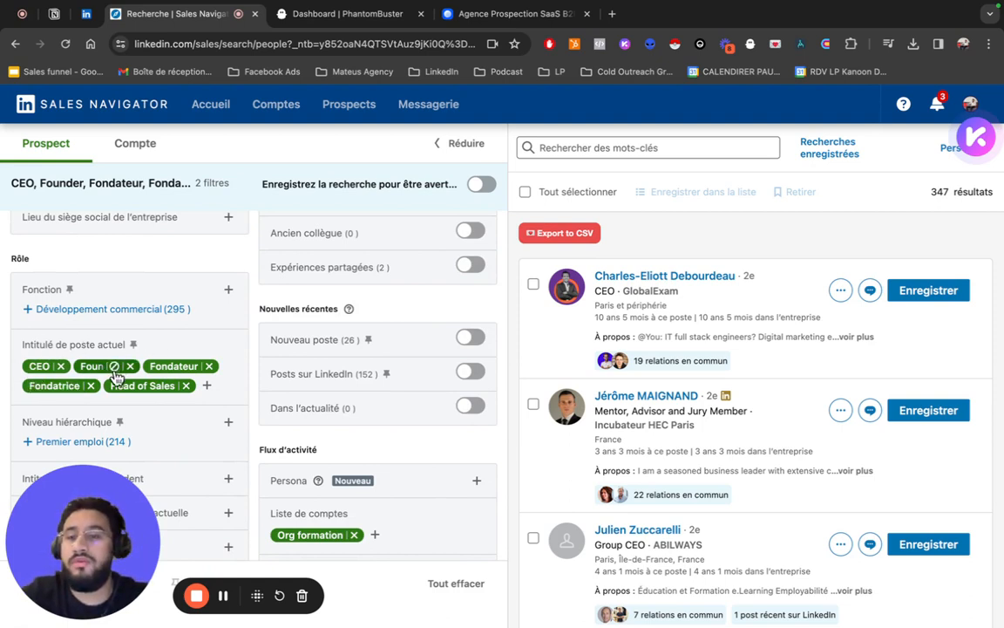
left_click(207, 387)
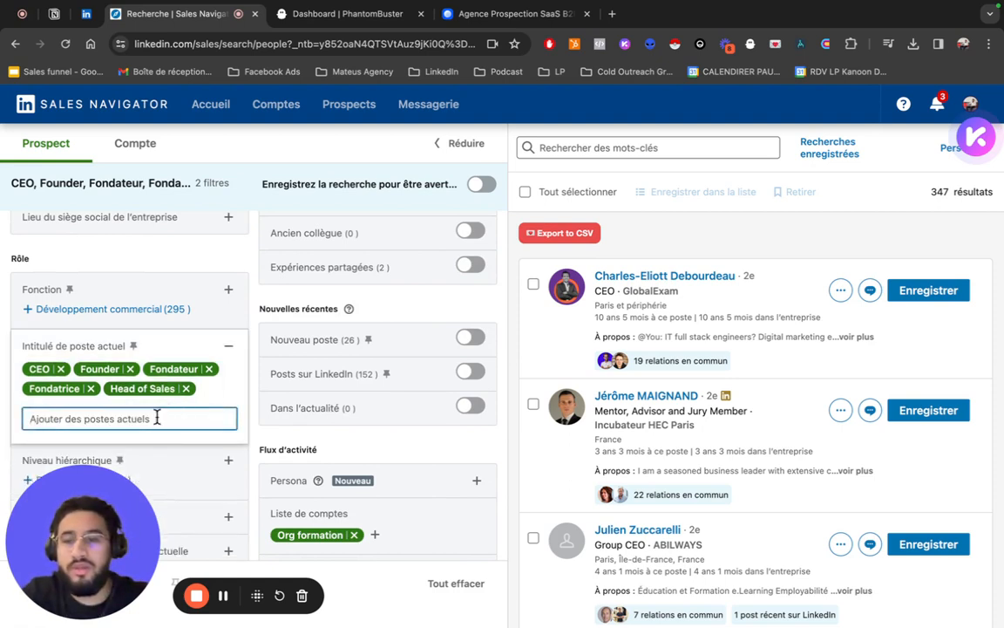
type("he")
key("BackSpace")
key("BackSpace")
type("H")
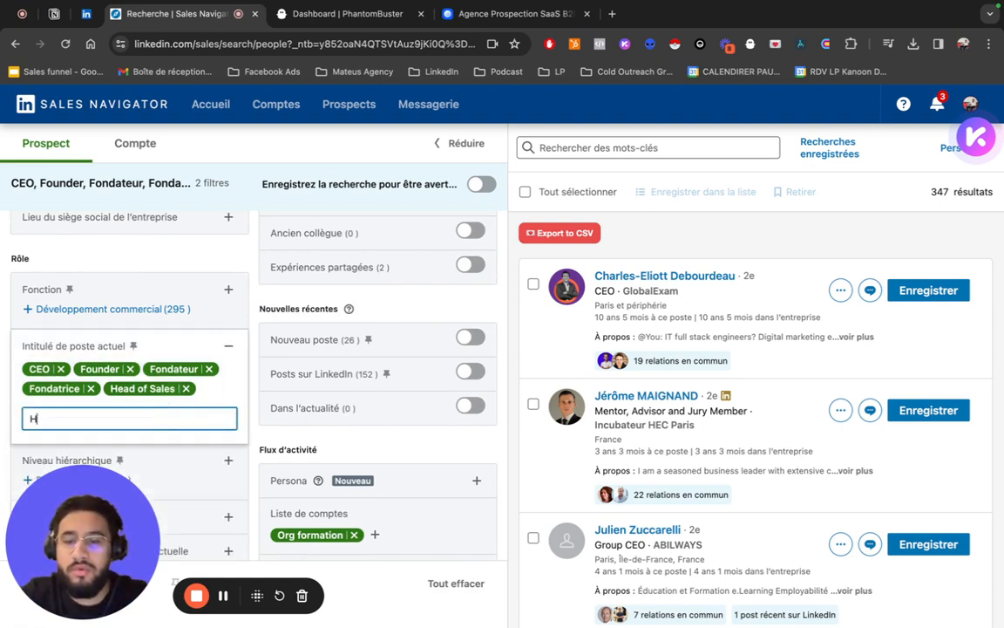
type("ead of Marke")
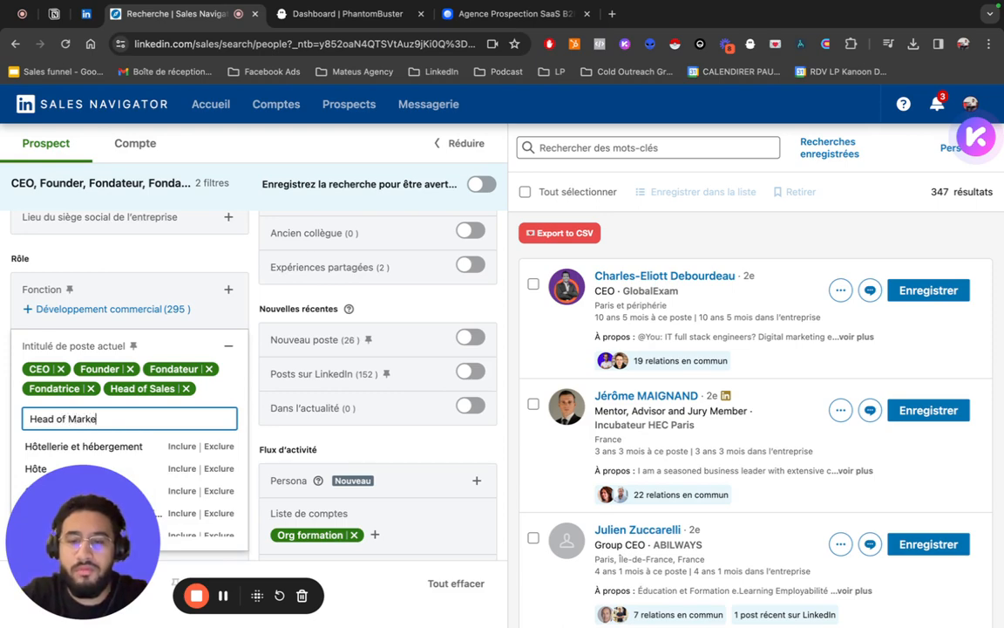
type("ting")
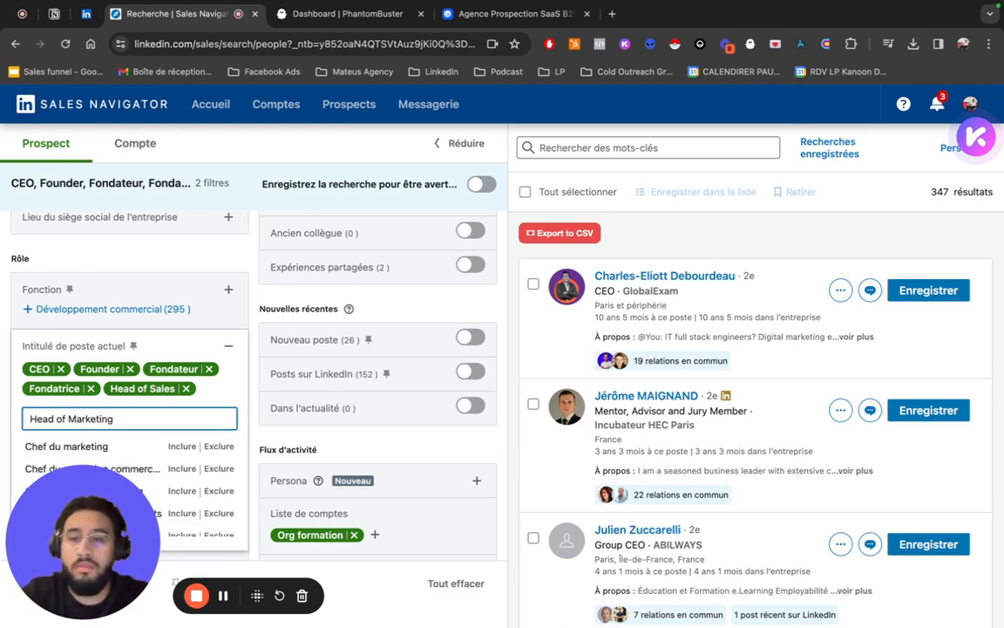
key("Return")
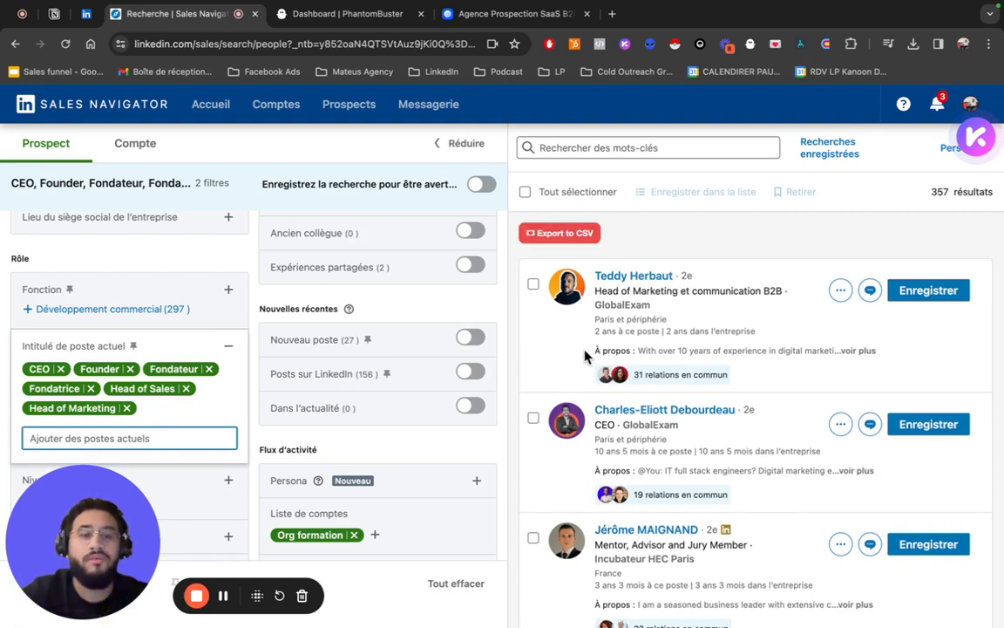
Select all prospects on the results page and deselect the marketing strategy expert at Incubateur HEC Paris.
left_click(526, 193)
scroll(619, 466, "down", 5)
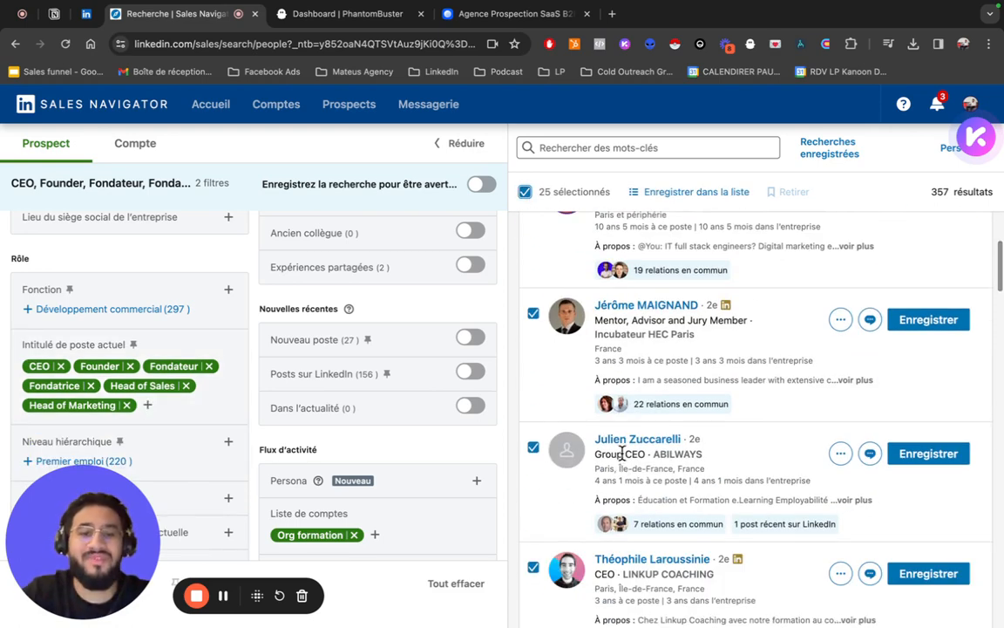
scroll(619, 467, "down", 5)
scroll(621, 461, "down", 2)
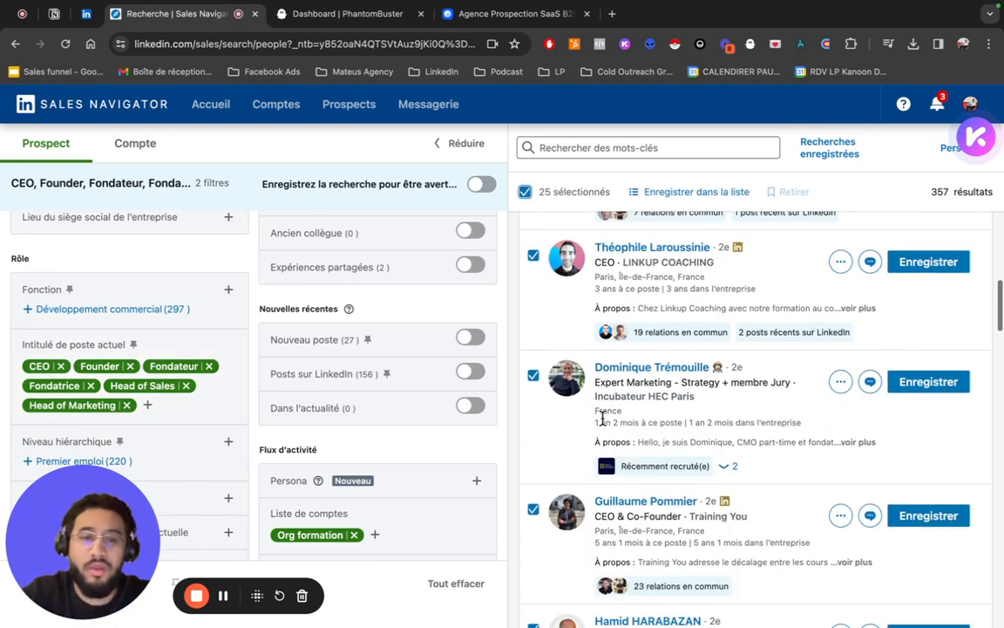
left_click(533, 377)
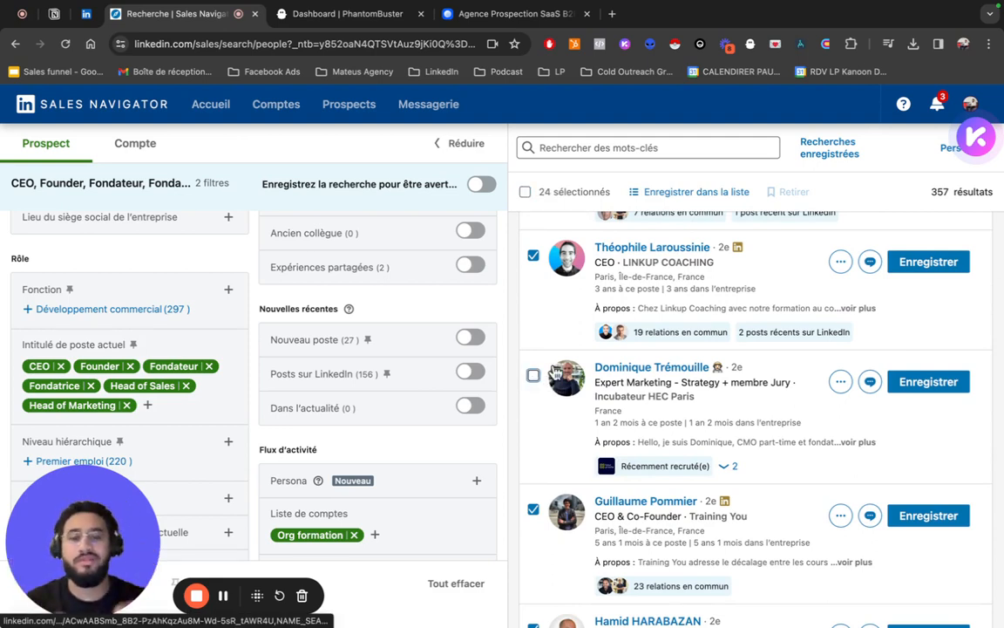
Deselect the marketing startup coach and the sales startup mentor at Incubateur HEC Paris.
scroll(662, 380, "down", 4)
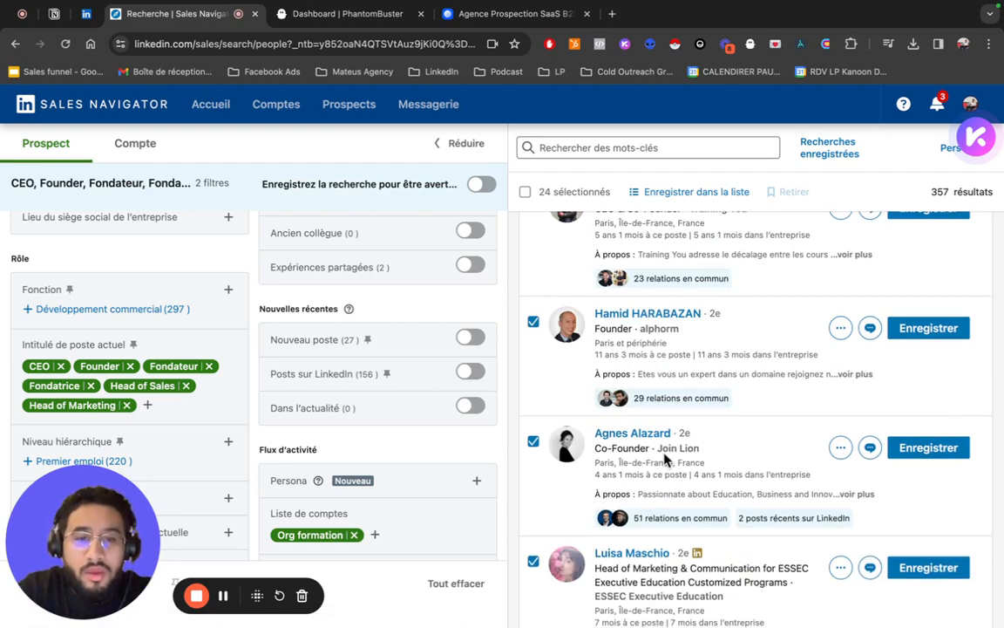
scroll(662, 460, "down", 7)
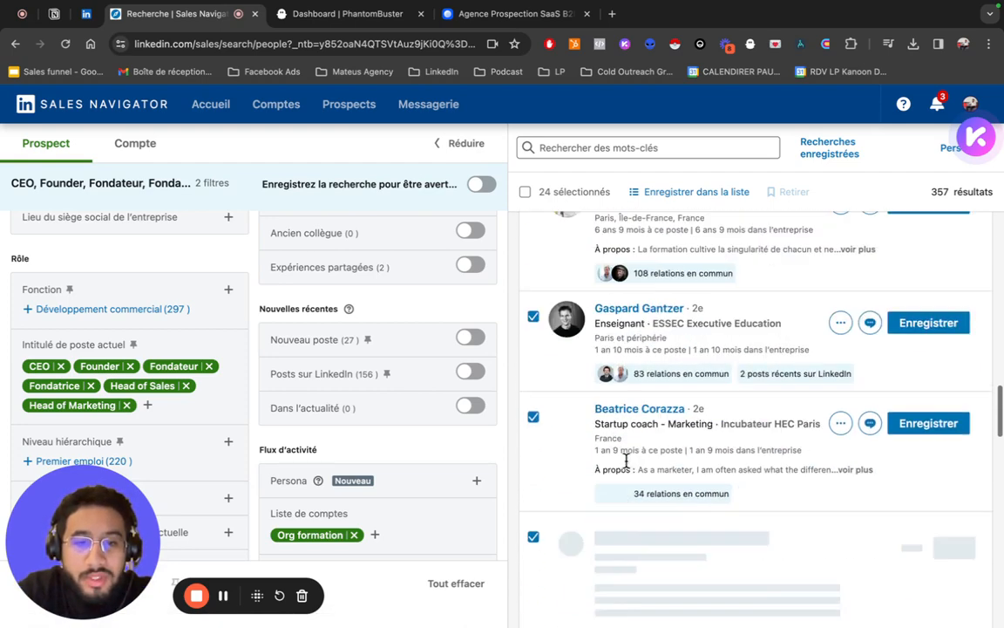
left_click(533, 416)
scroll(593, 480, "down", 2)
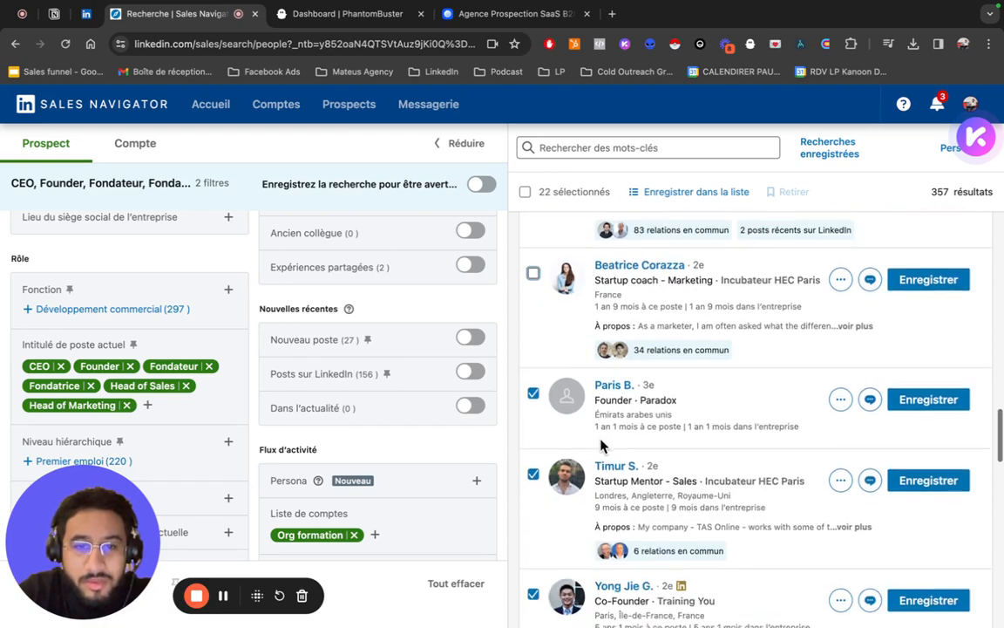
scroll(599, 495, "down", 2)
left_click(532, 324)
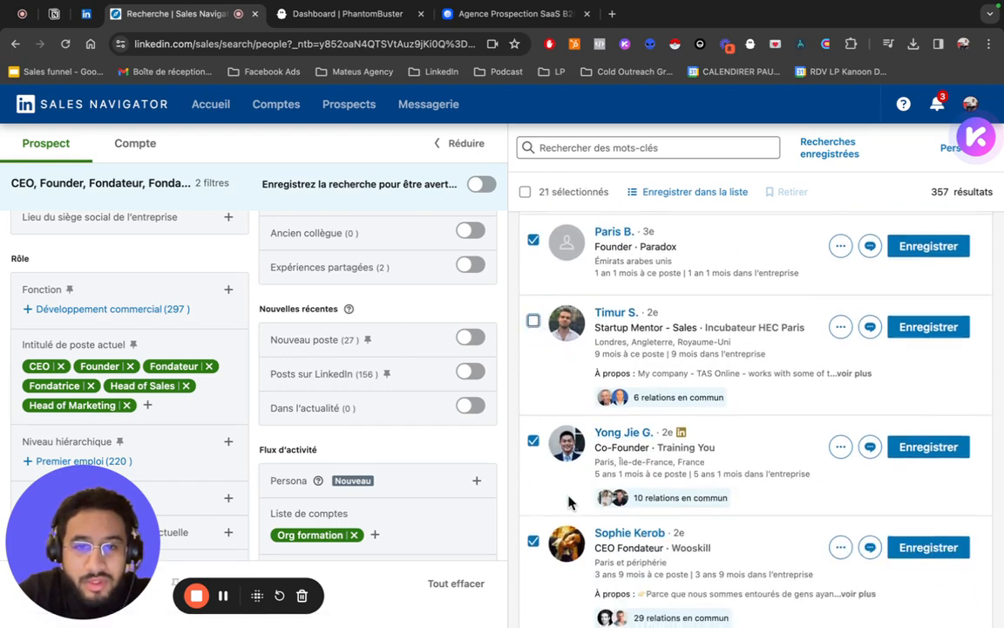
Deselect the project manager at Wooskill for Business, the WordPress professor at CréActifs and the startup manager at Incubateur HEC Paris.
scroll(566, 498, "down", 3)
scroll(635, 488, "down", 5)
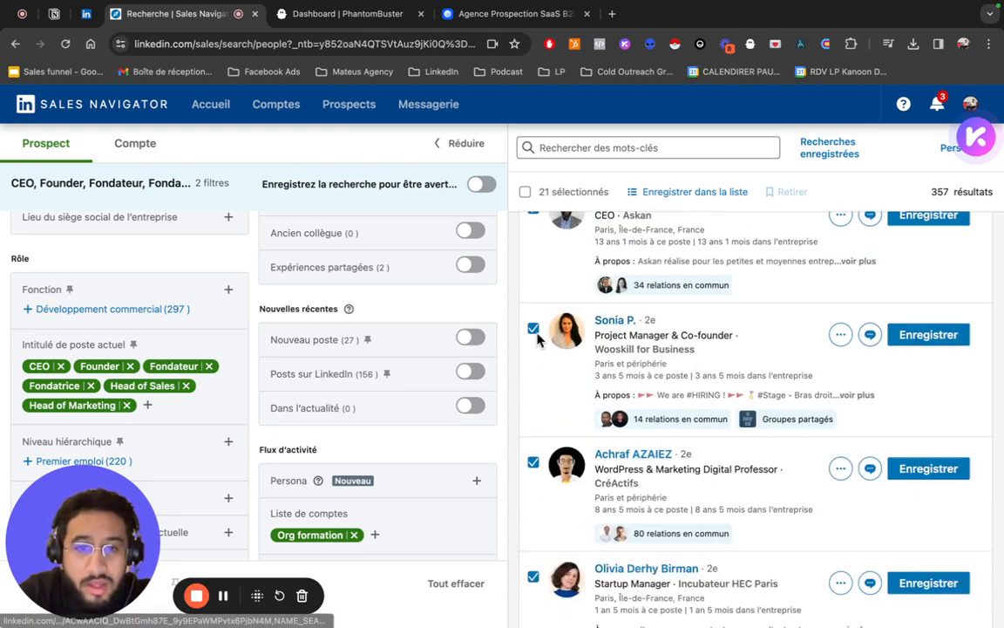
left_click(533, 328)
left_click(532, 465)
scroll(531, 459, "down", 2)
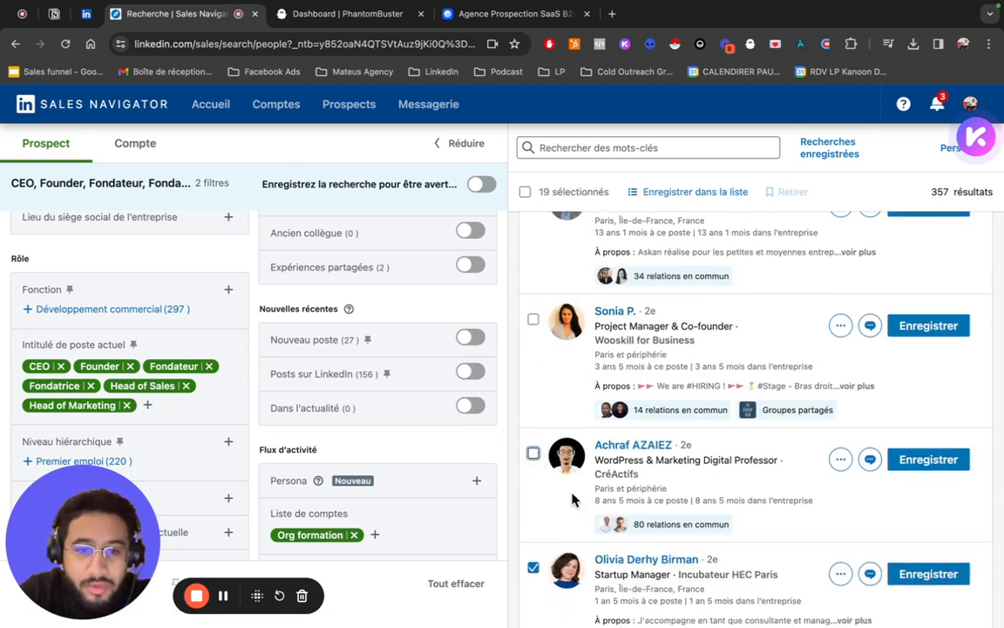
left_click(533, 431)
Deselect the "Référent cursus Product owner" prospect at the end of the results page.
scroll(549, 523, "down", 1)
scroll(560, 562, "down", 6)
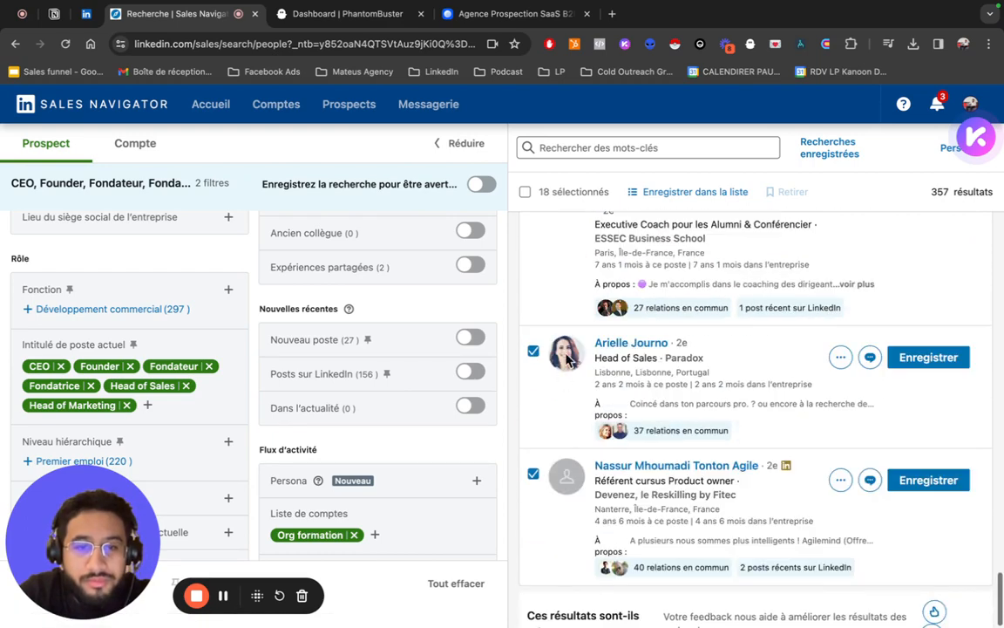
scroll(560, 358, "up", 5)
scroll(559, 473, "down", 2)
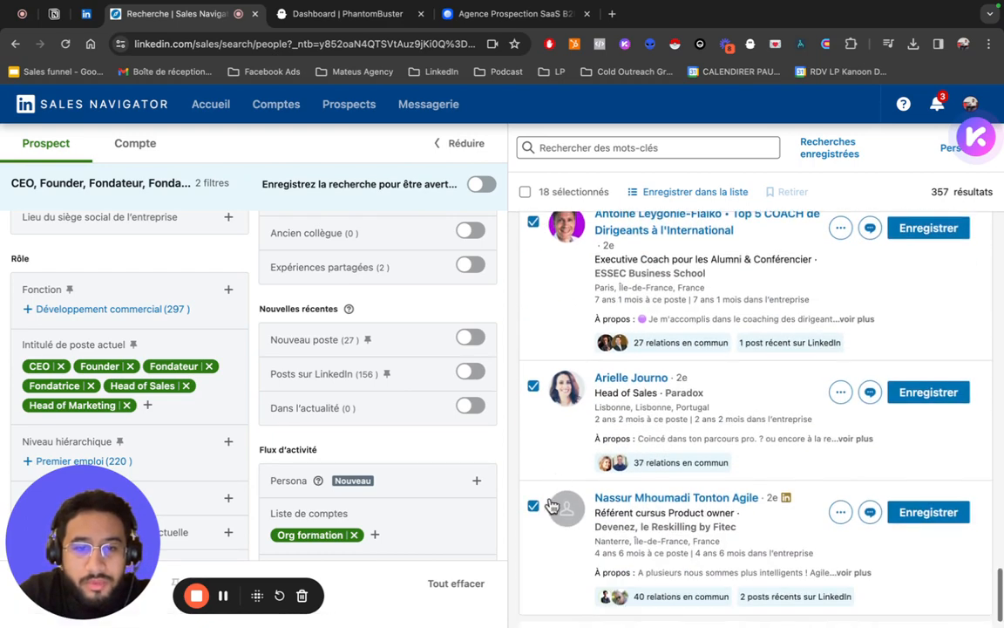
left_click(533, 505)
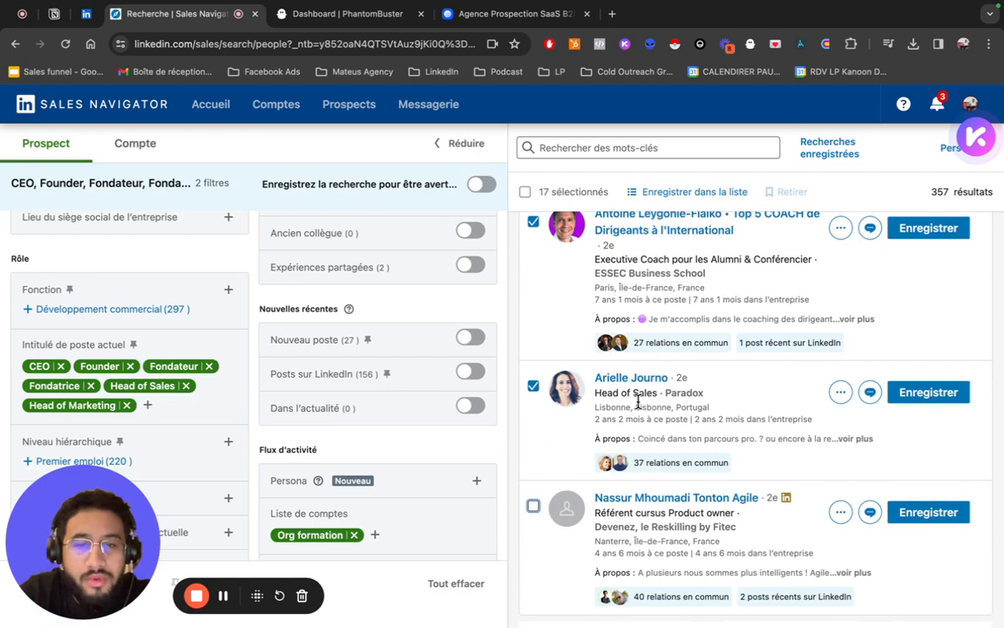
Save the selected prospects to a new prospect list named "Top prospects - Org Formation".
left_click(677, 194)
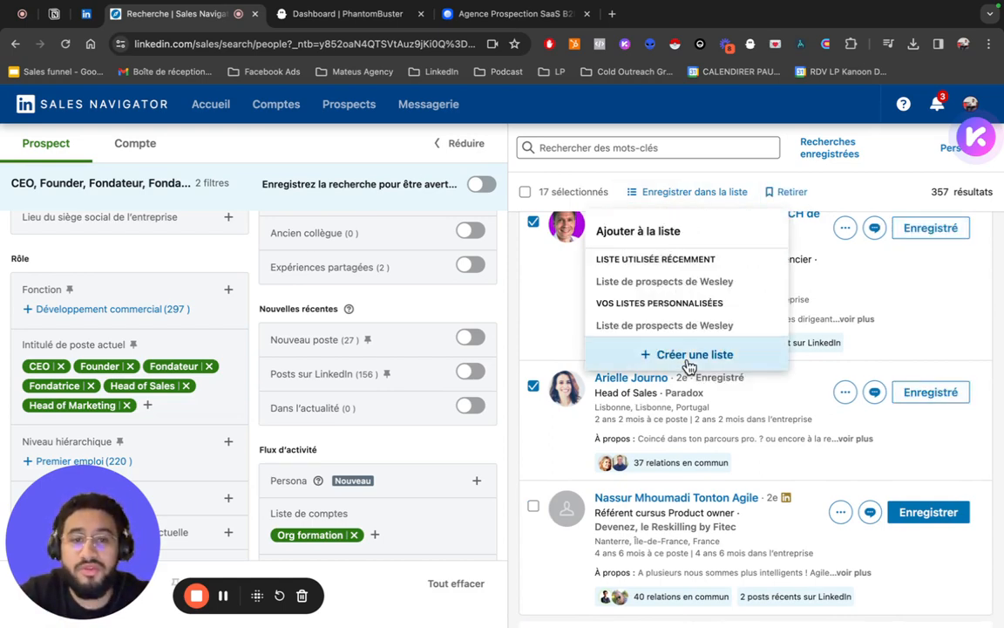
left_click(688, 355)
left_click(551, 286)
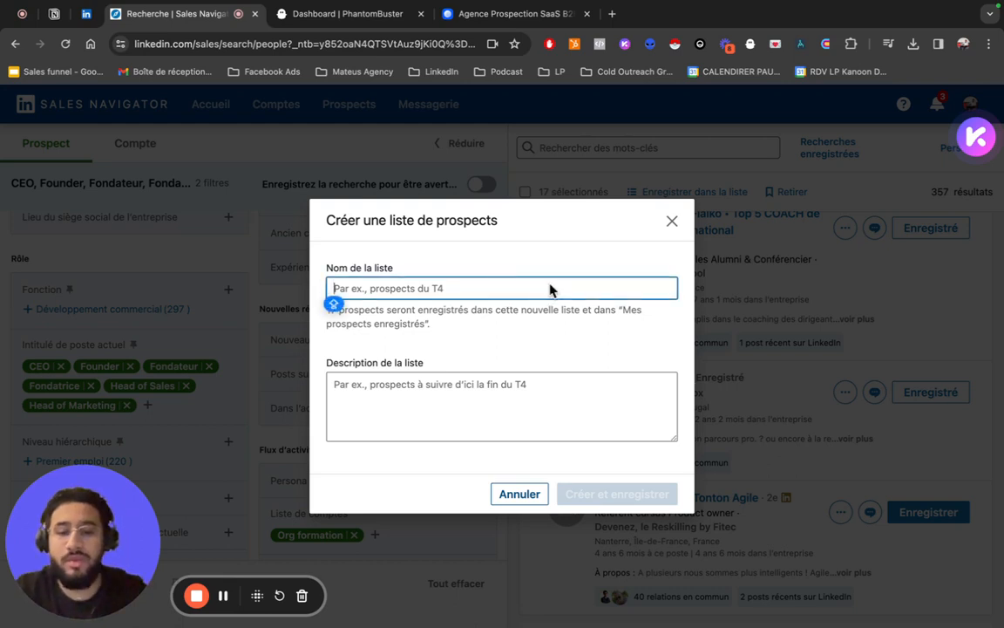
type("TOp prospects - Org Formation")
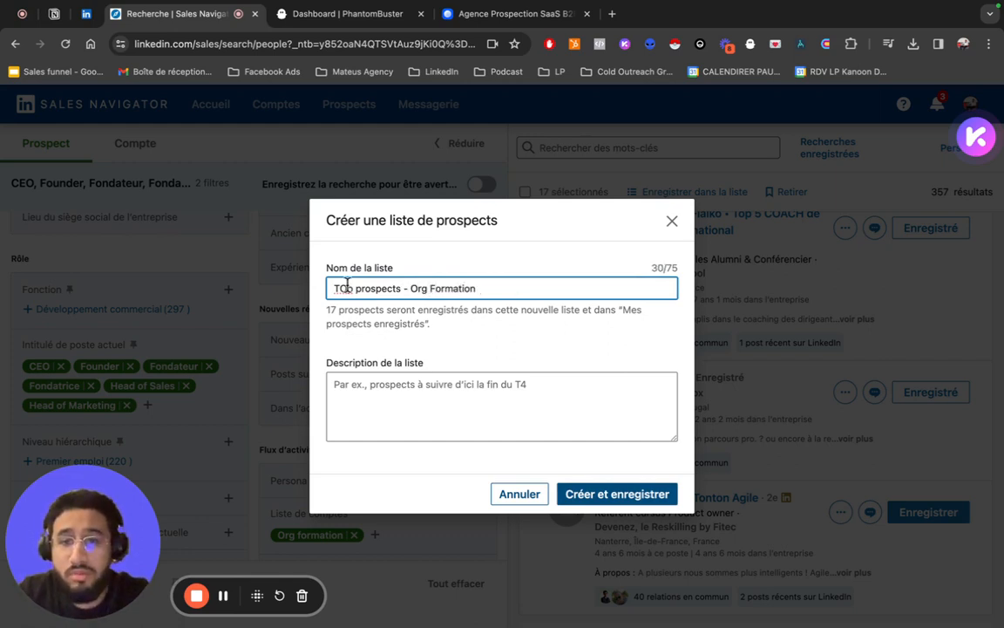
type("Top")
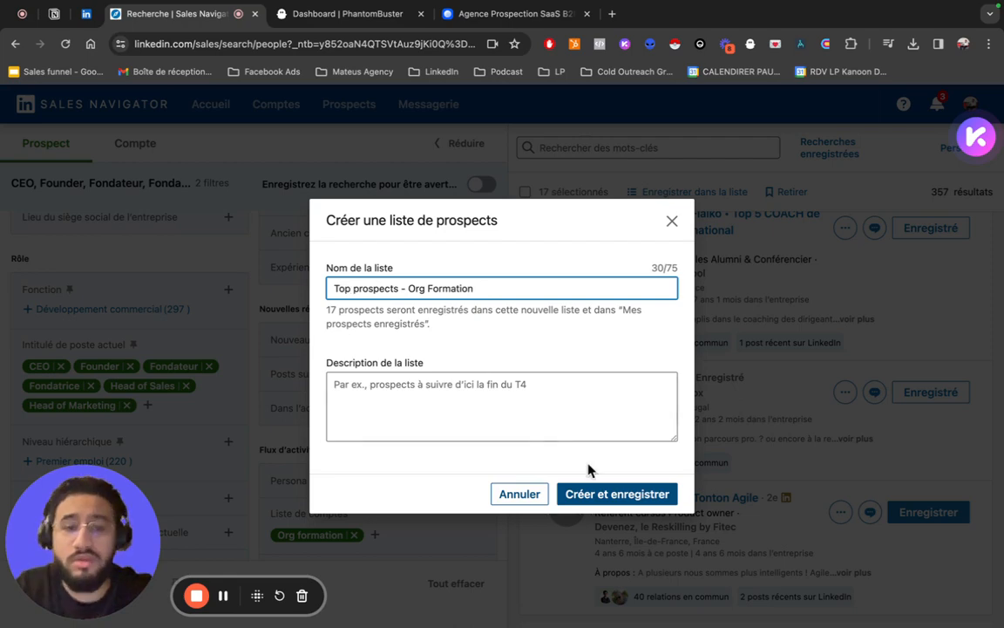
left_click(610, 494)
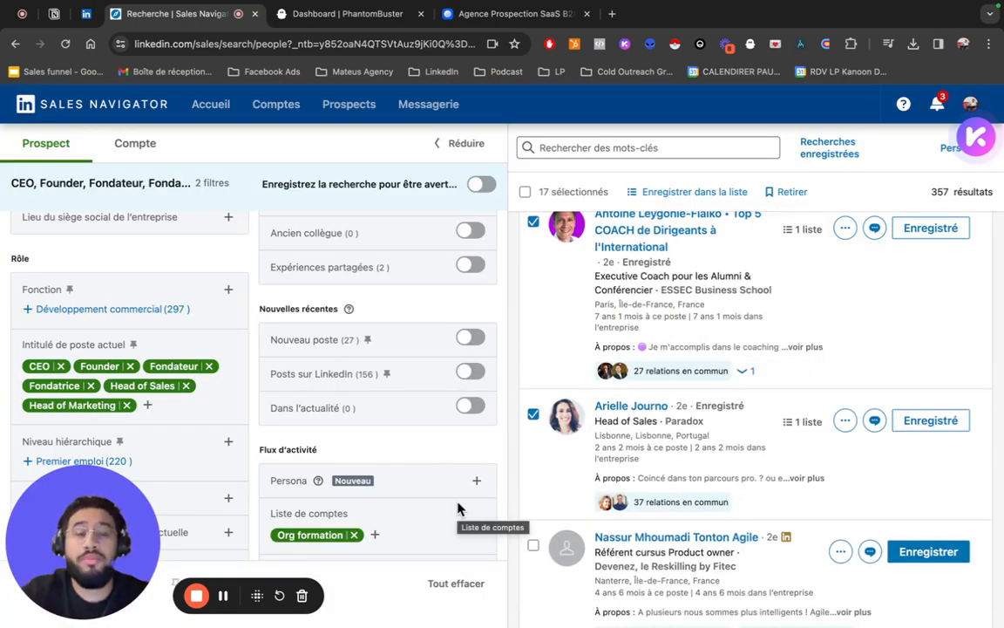
scroll(672, 430, "down", 2)
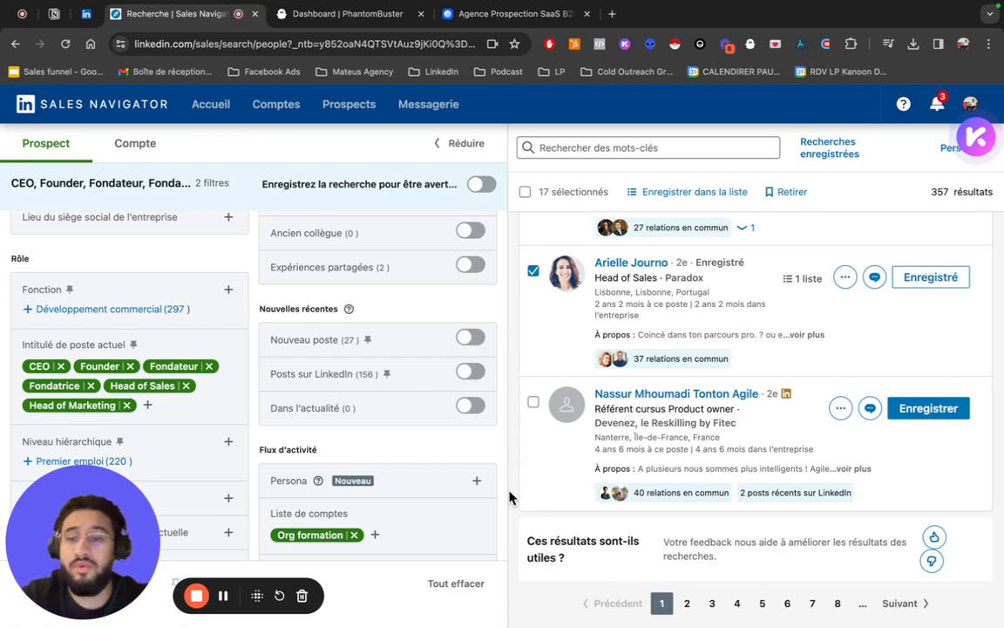
scroll(563, 397, "up", 10)
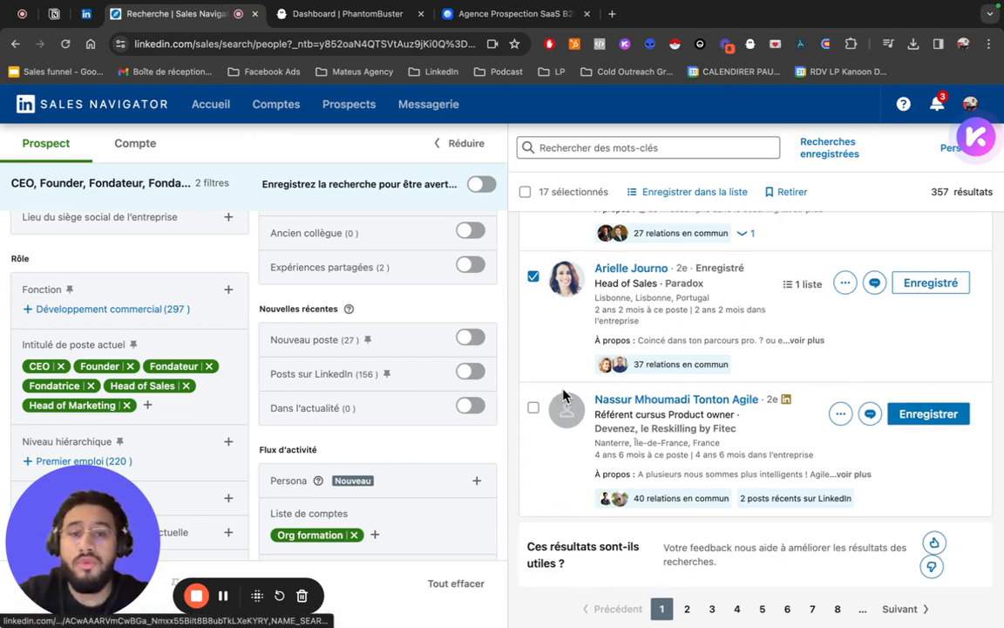
scroll(563, 397, "up", 5)
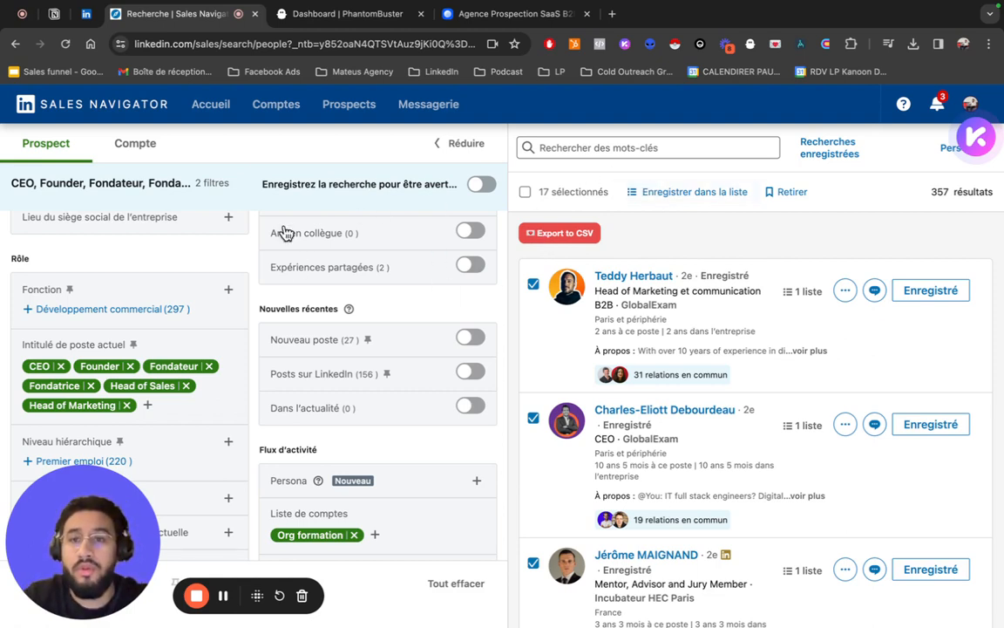
Clear all search filters and filter the prospects by the prospect list "Top prospects - Org Formation".
scroll(220, 477, "down", 5)
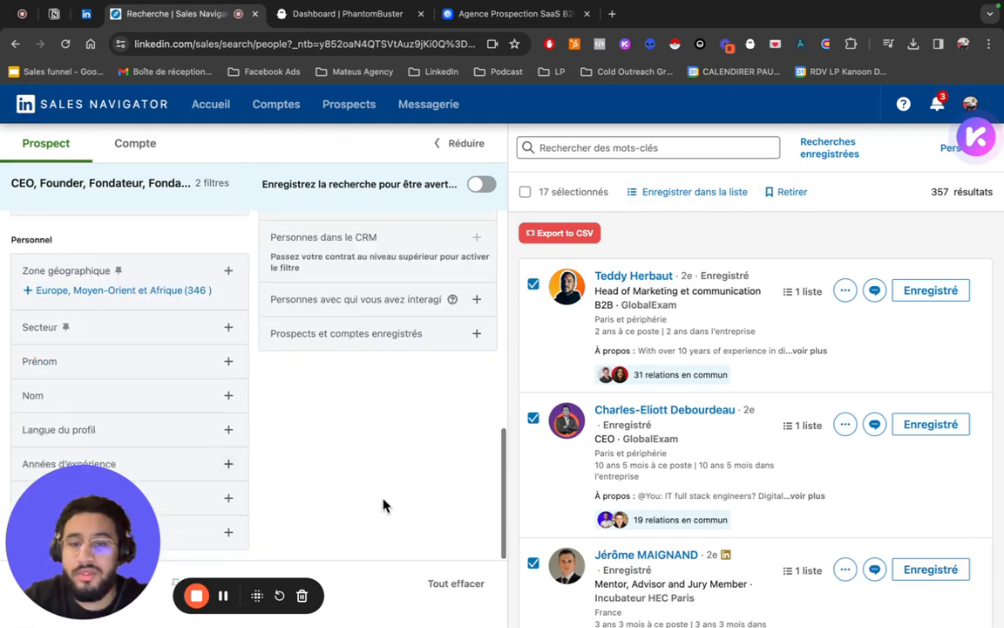
left_click(457, 583)
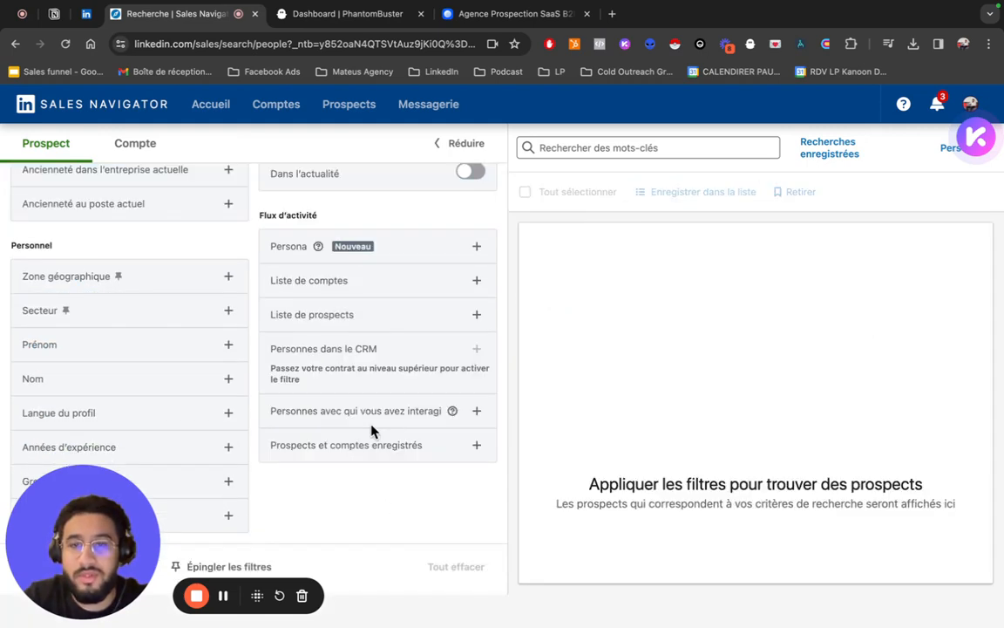
left_click(330, 323)
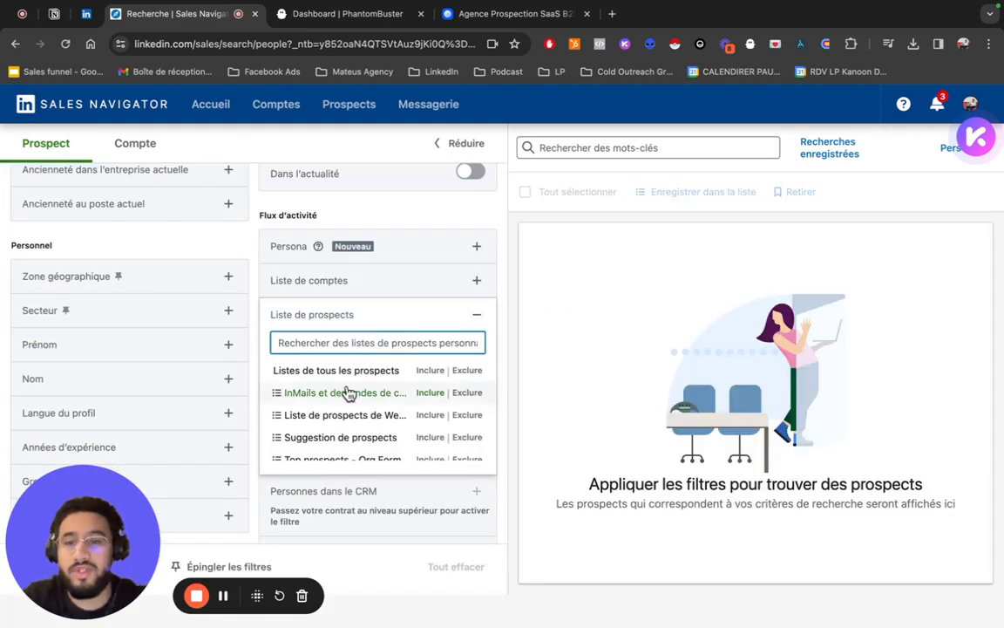
scroll(347, 393, "down", 1)
left_click(347, 448)
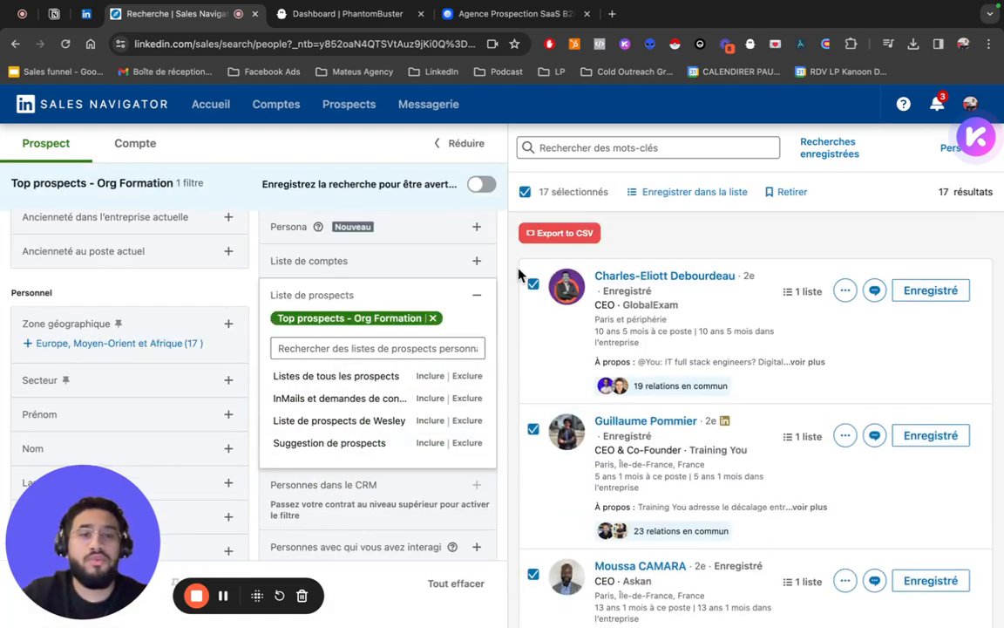
Switch to PhantomBuster, narrow the phantom store to the Sales Navigator category and start setting up the Sales Navigator Search Export phantom.
left_click(335, 23)
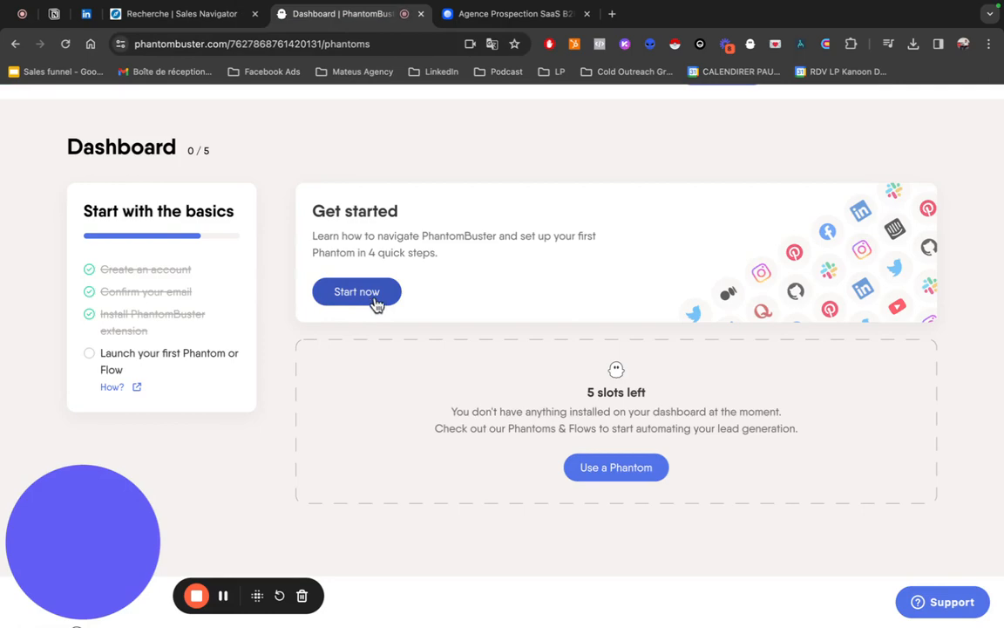
left_click(614, 471)
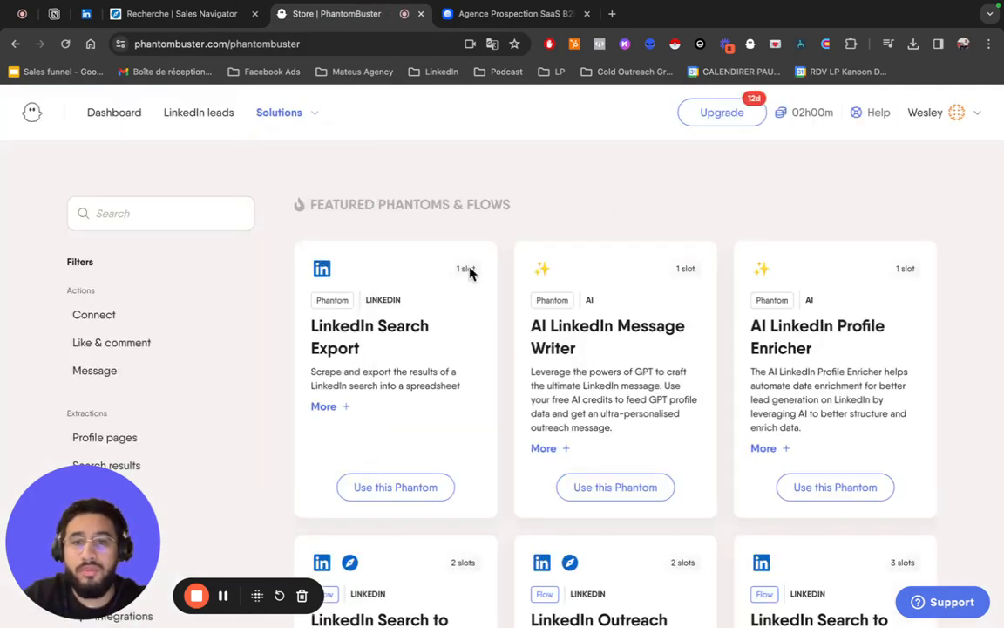
scroll(181, 358, "down", 5)
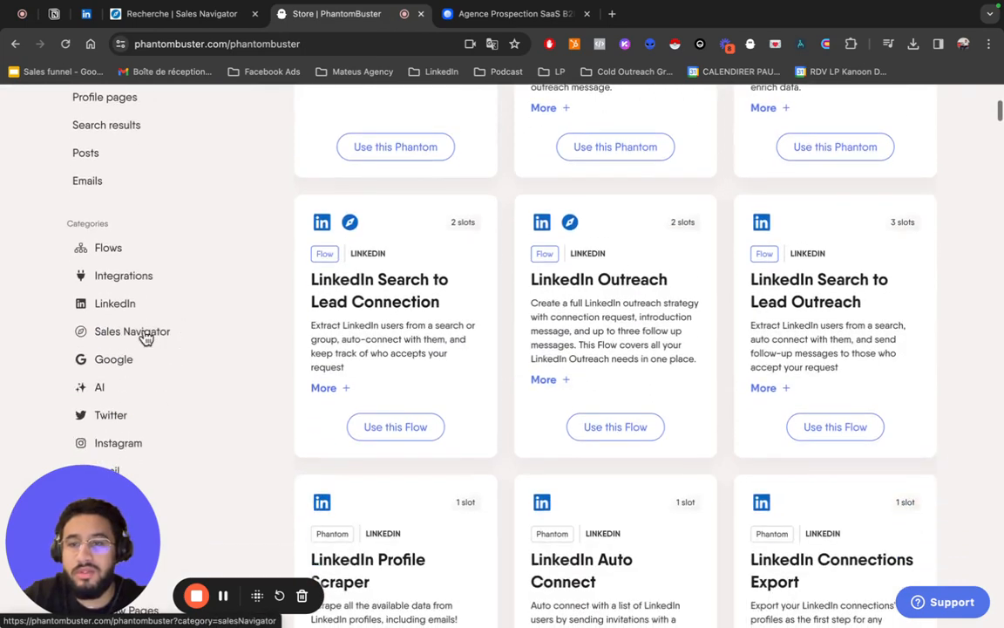
left_click(140, 332)
scroll(524, 327, "up", 3)
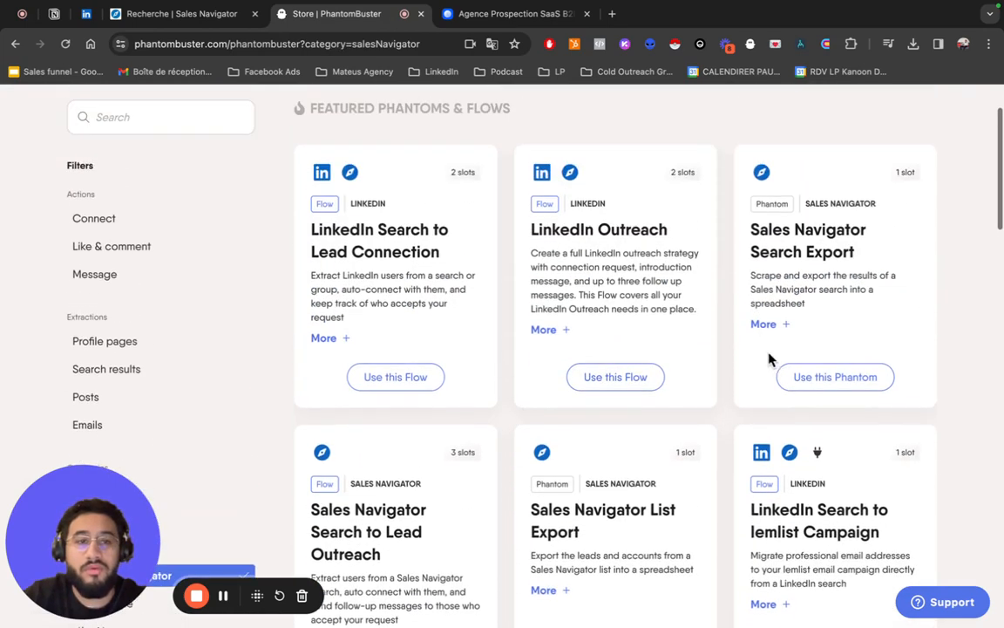
left_click(835, 383)
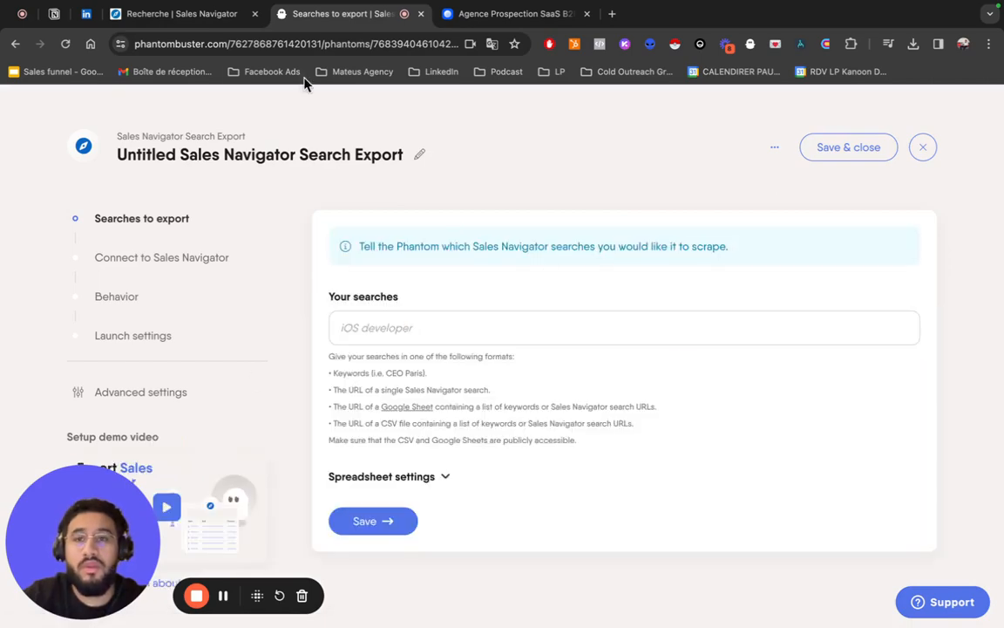
Copy the URL of the filtered prospect search in Sales Navigator and save it as the search to export in PhantomBuster.
left_click(199, 16)
left_click(222, 48)
key("ctrl+c")
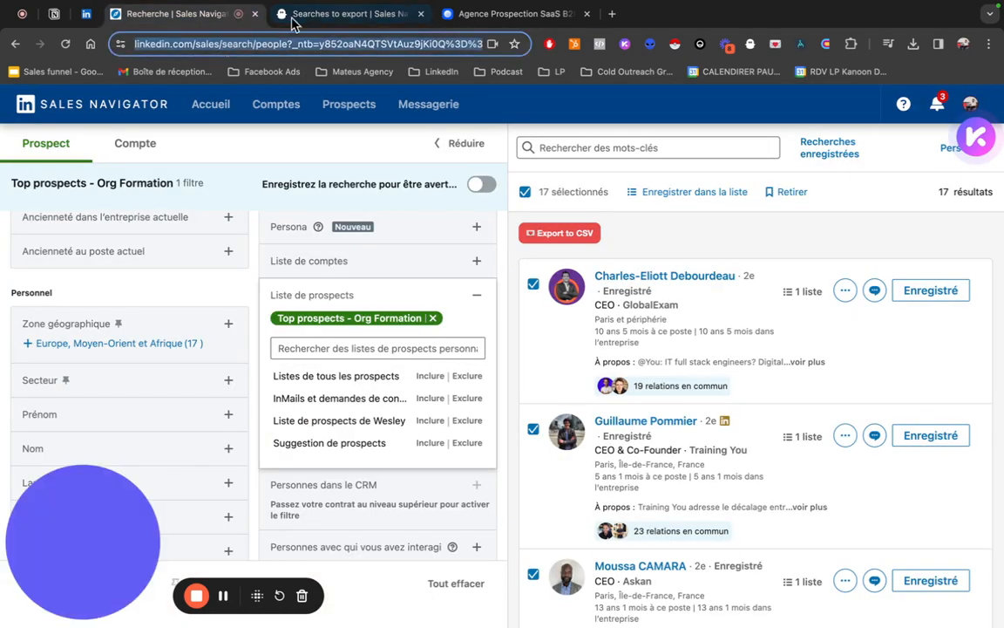
left_click(353, 14)
left_click(441, 325)
key("ctrl+v")
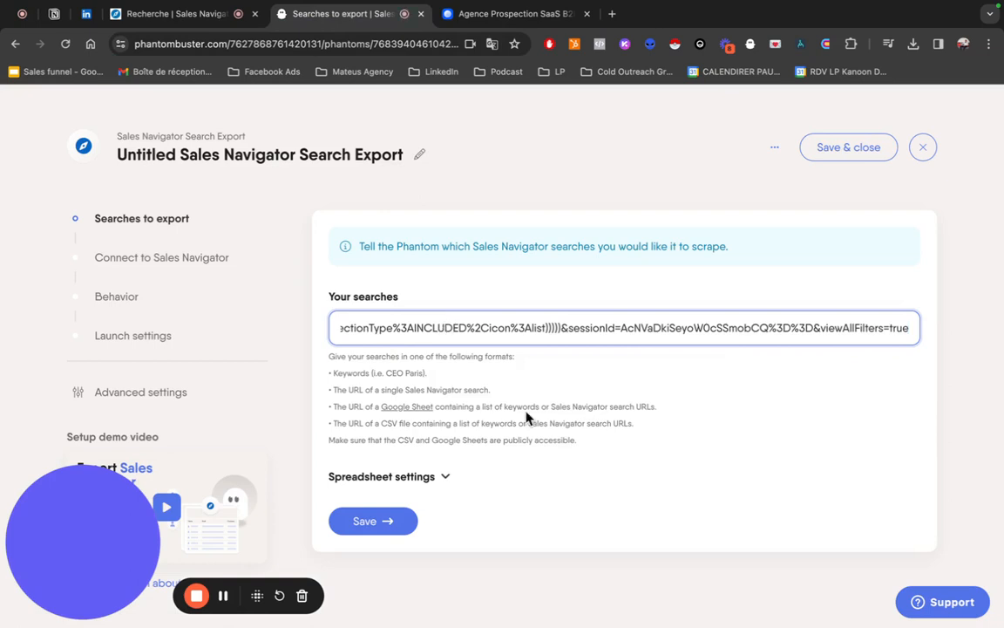
scroll(443, 325, "down", 1)
left_click(384, 488)
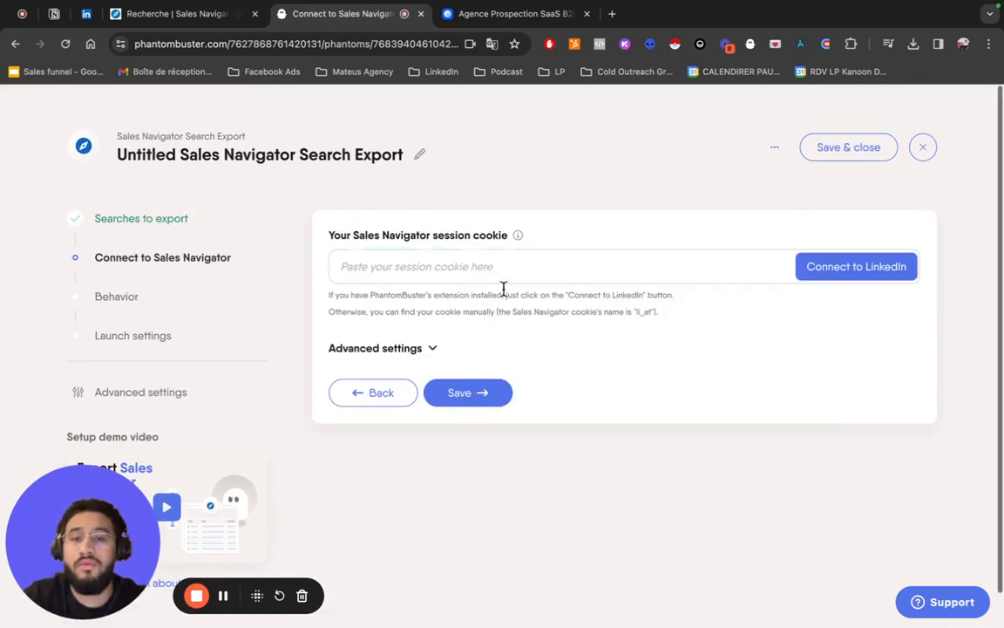
Connect the phantom to LinkedIn so the Sales Navigator session cookie field is filled in, and save the connection.
left_click(863, 267)
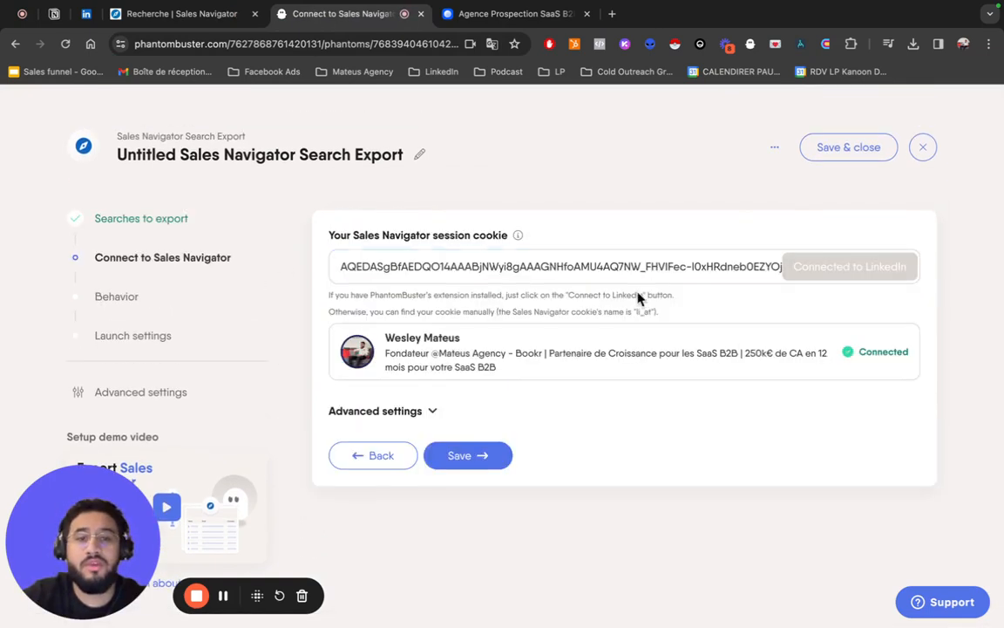
left_click(459, 455)
Name the results file "Top Prospects - Org Form" and save the phantom's behavior settings.
scroll(397, 454, "down", 3)
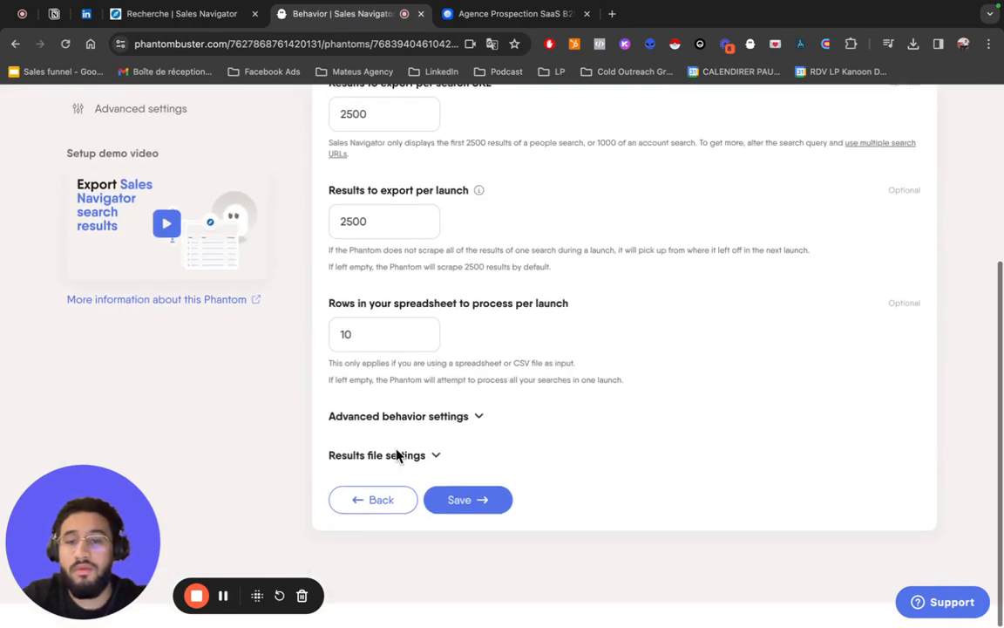
left_click(395, 480)
left_click(388, 543)
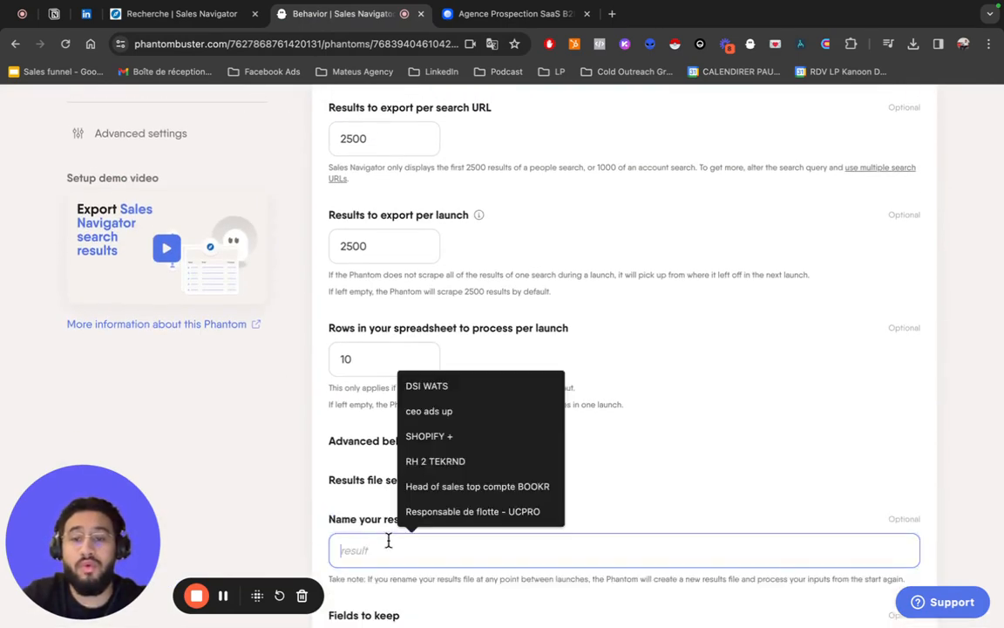
key("Caps_Lock")
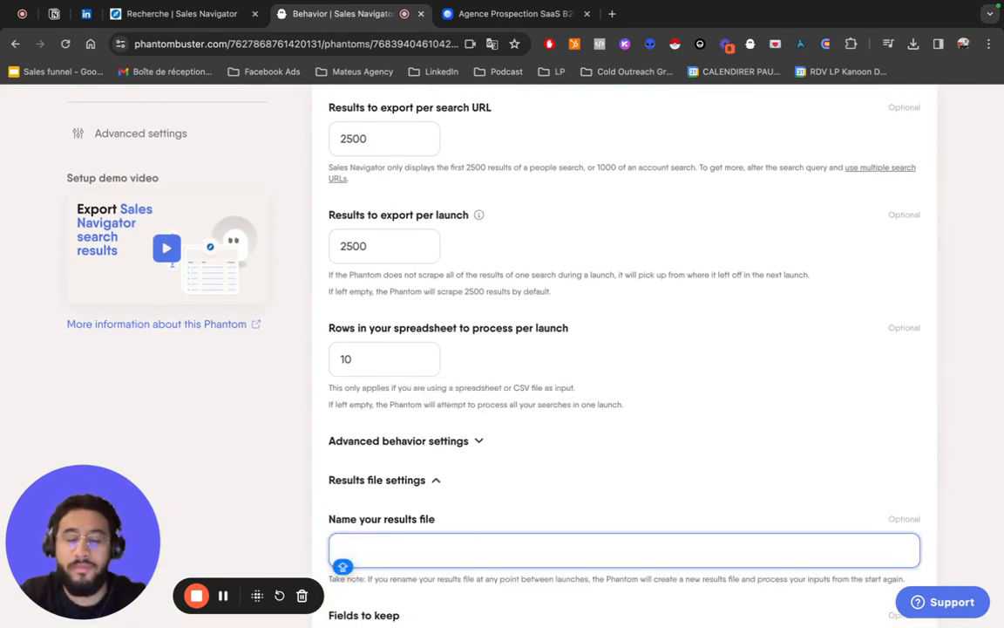
type("To")
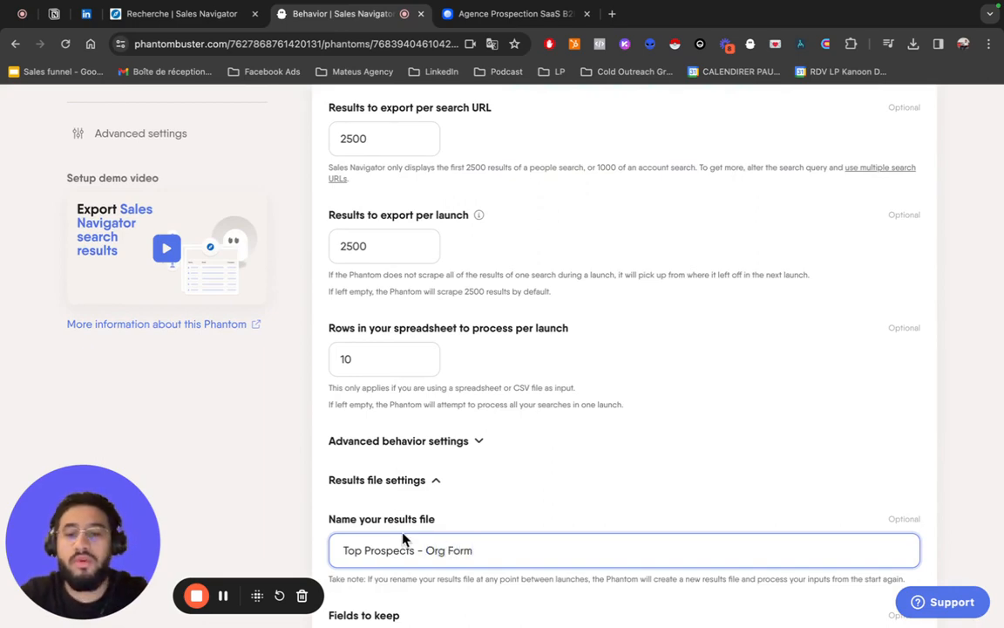
type("p Prospects - Org Form")
scroll(404, 539, "down", 5)
left_click(474, 528)
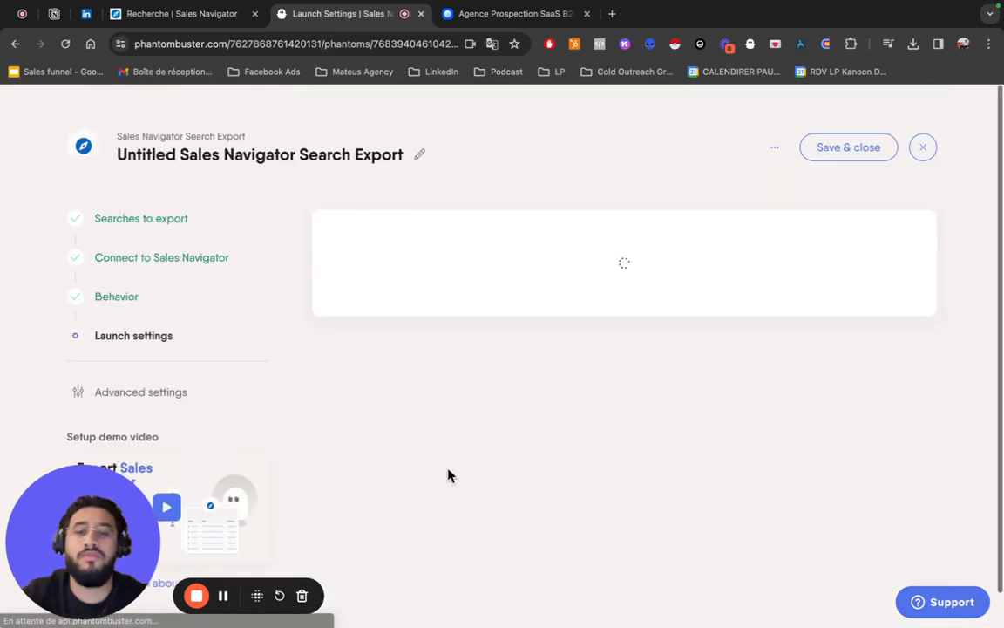
Save the launch settings and launch the Sales Navigator Search Export phantom.
left_click(472, 547)
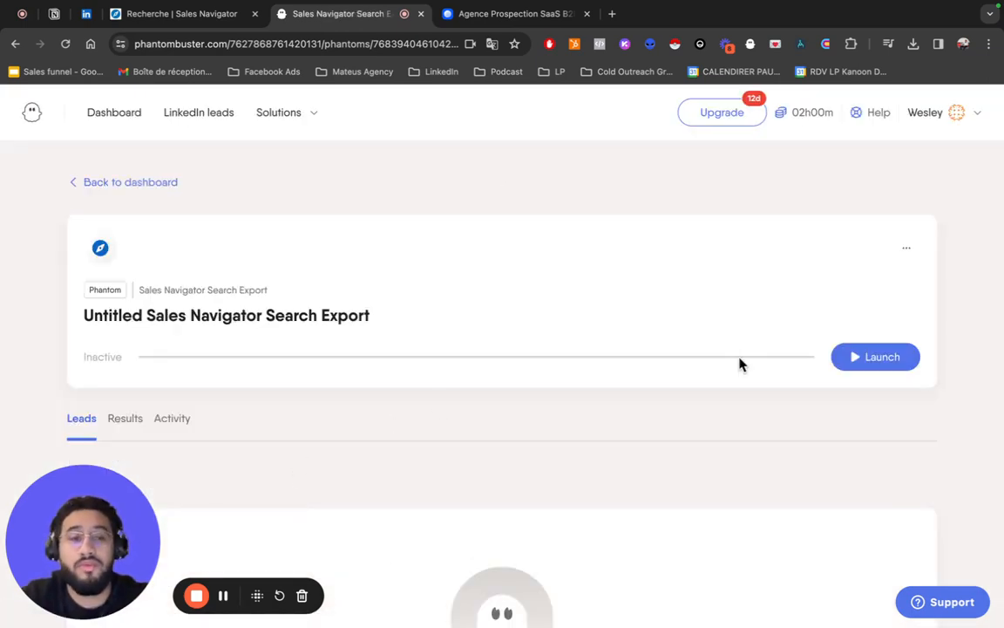
left_click(858, 368)
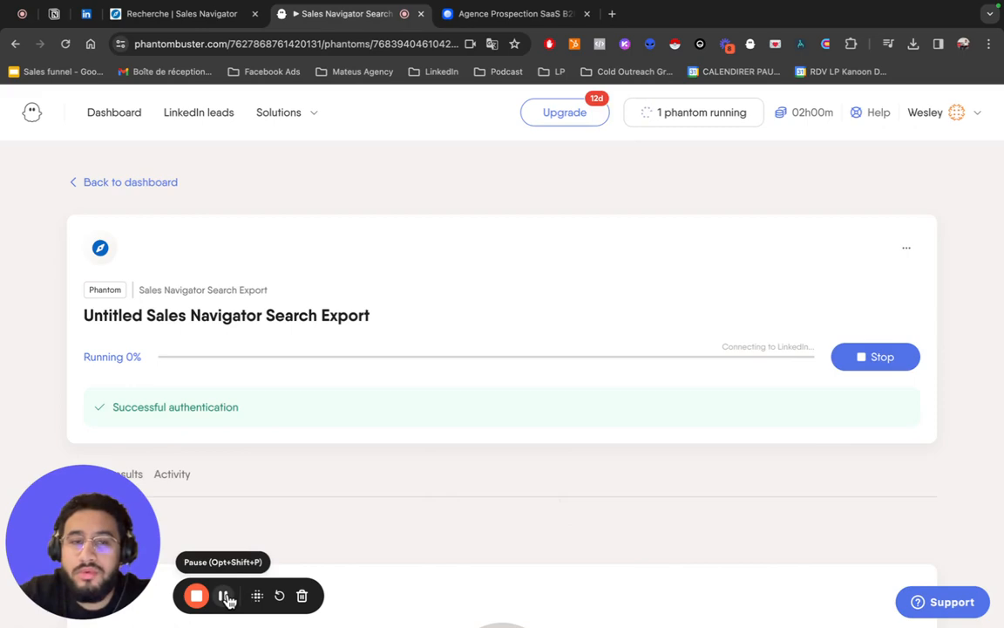
left_click(225, 596)
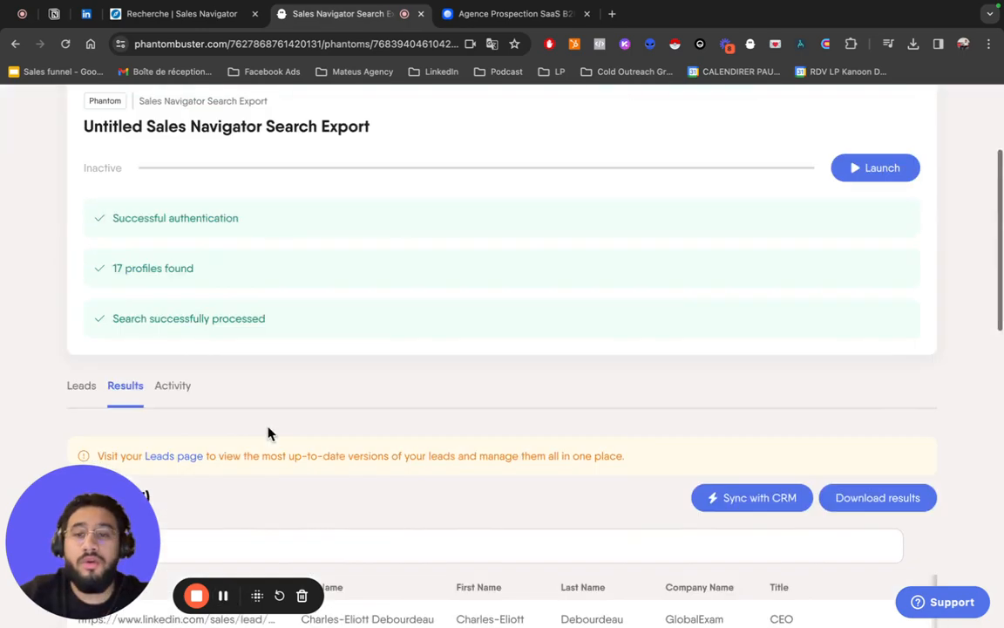
Examine the phantom's run status and the exported prospect columns, from names and titles to industry, location and durations.
scroll(269, 433, "up", 3)
scroll(179, 338, "down", 2)
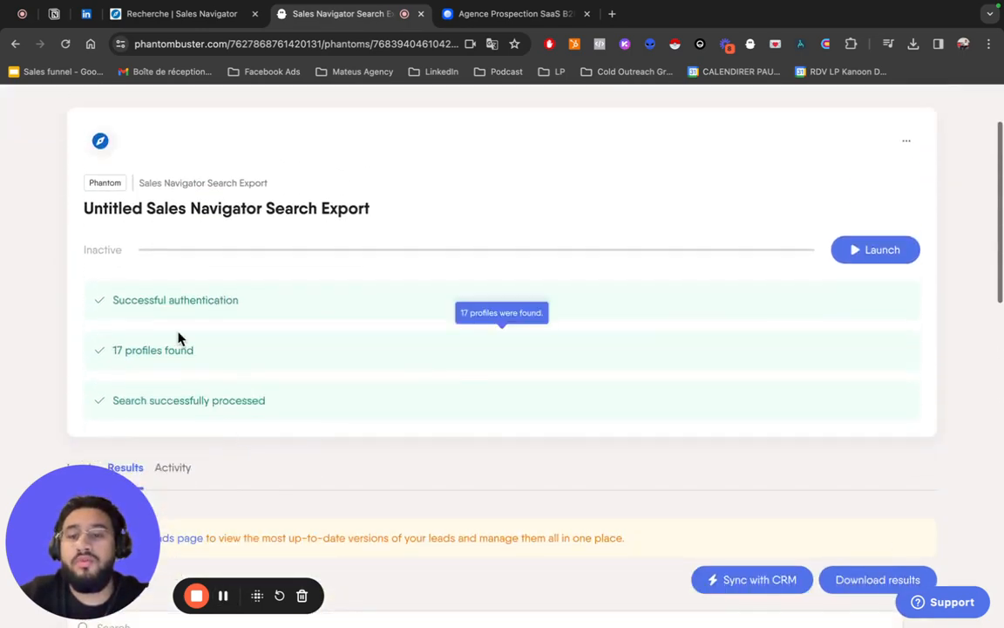
scroll(251, 448, "down", 6)
scroll(388, 270, "right", 3)
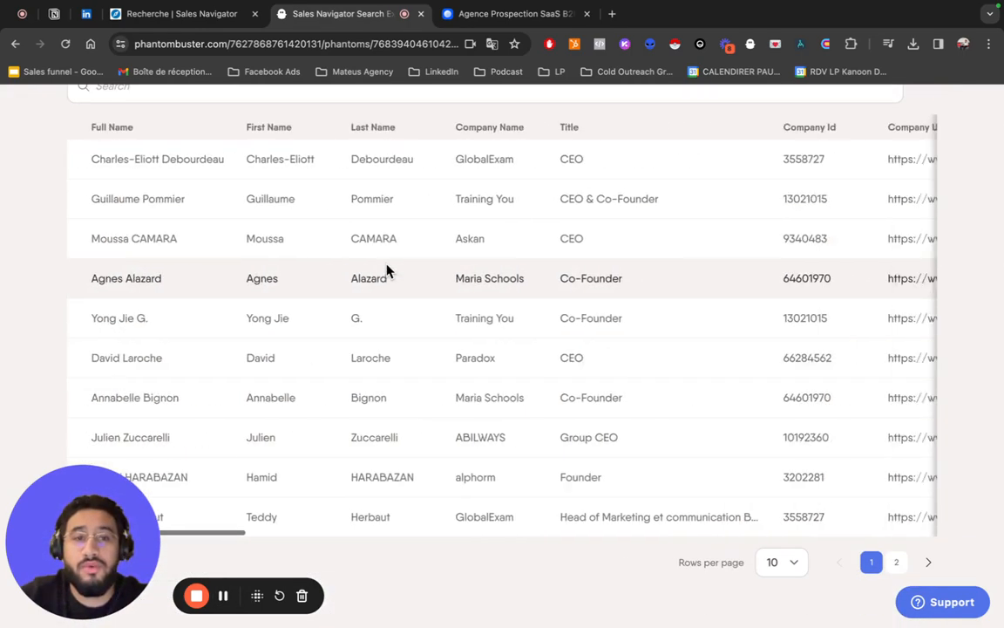
scroll(387, 270, "right", 10)
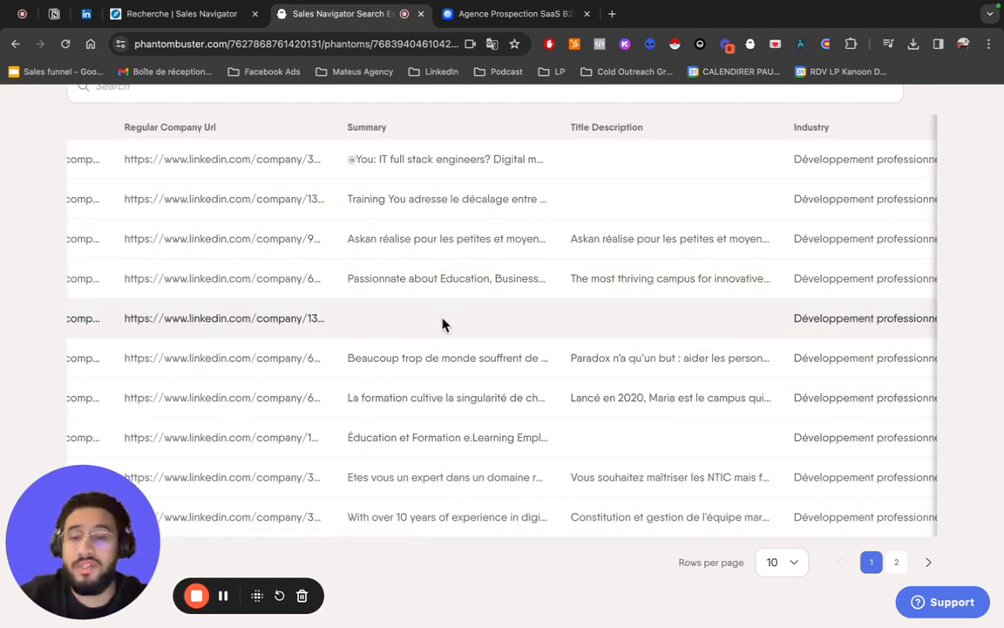
scroll(442, 323, "right", 15)
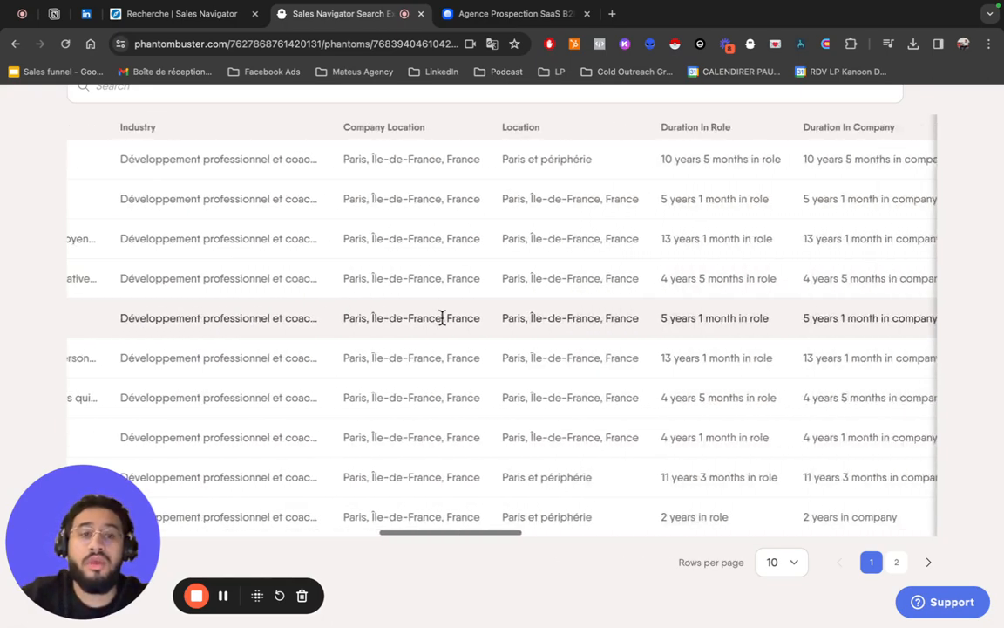
scroll(442, 318, "right", 5)
scroll(645, 270, "up", 3)
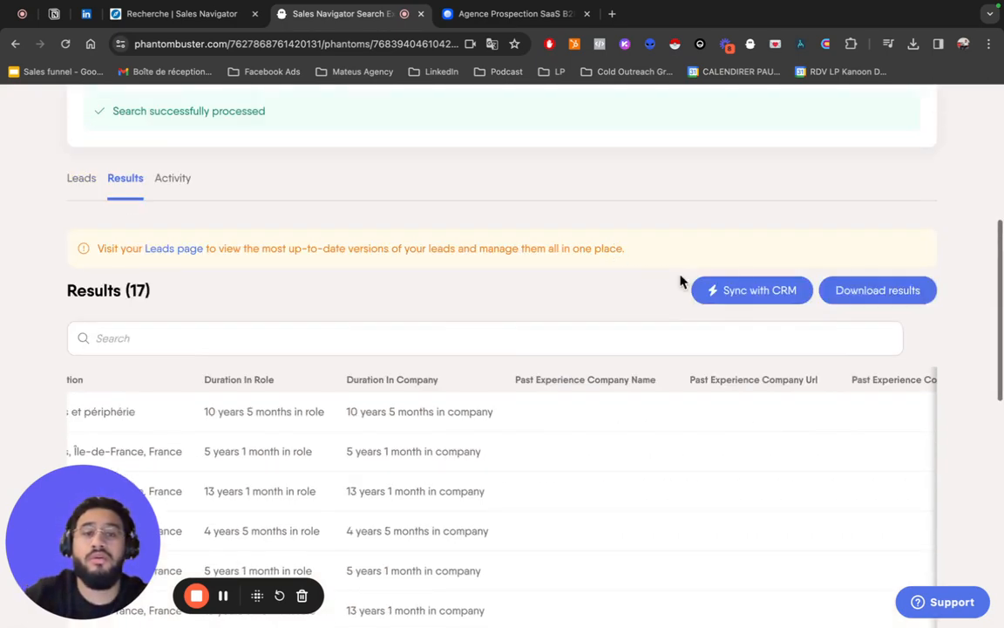